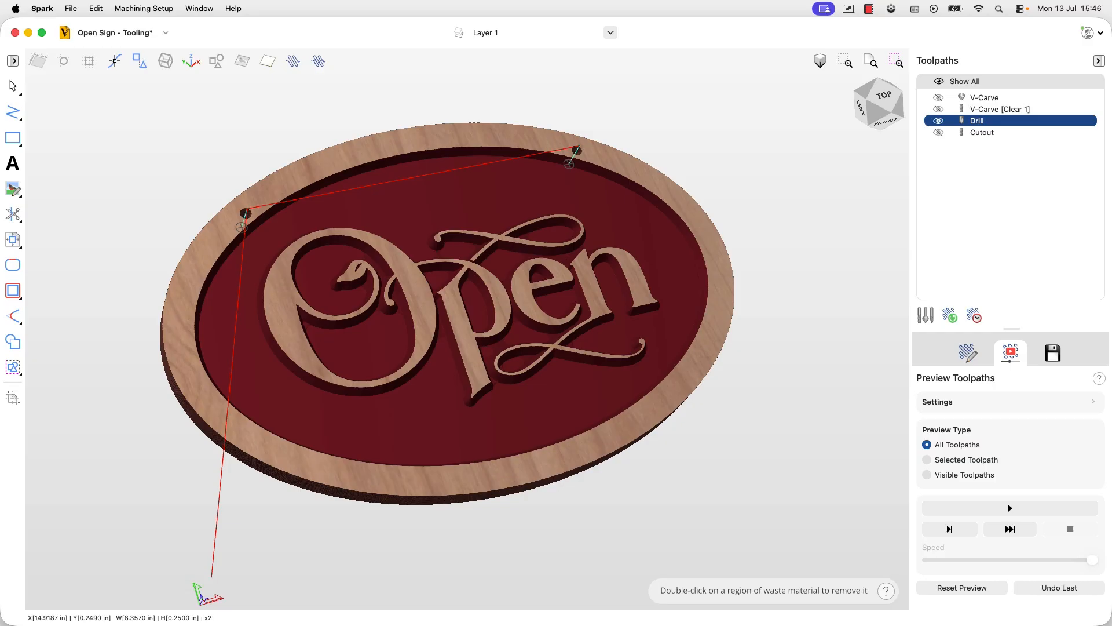
# Step: Inspect the two drilled holes of the sign in the 3D preview and return to the toolpath creation tools
pyautogui.moveTo(615, 174)
pyautogui.mouseDown()
pyautogui.moveTo(508, 186)
pyautogui.moveTo(483, 249)
pyautogui.moveTo(529, 301)
pyautogui.moveTo(653, 256)
pyautogui.moveTo(556, 224)
pyautogui.moveTo(597, 327)
pyautogui.mouseUp()
pyautogui.moveTo(650, 184)
pyautogui.mouseDown()
pyautogui.moveTo(489, 266)
pyautogui.moveTo(483, 346)
pyautogui.moveTo(626, 210)
pyautogui.mouseUp()
pyautogui.moveTo(476, 268); pyautogui.dragTo(516, 420)
pyautogui.click(973, 349)
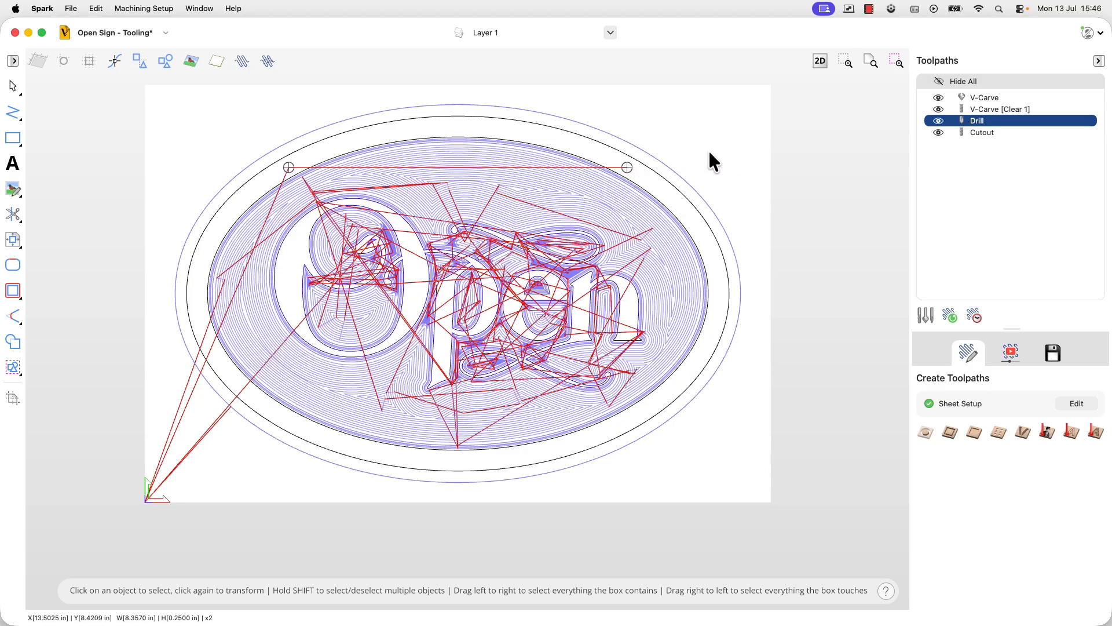
# Step: Select the two small hole circles near the upper edge of the oval sign border
pyautogui.click(749, 126)
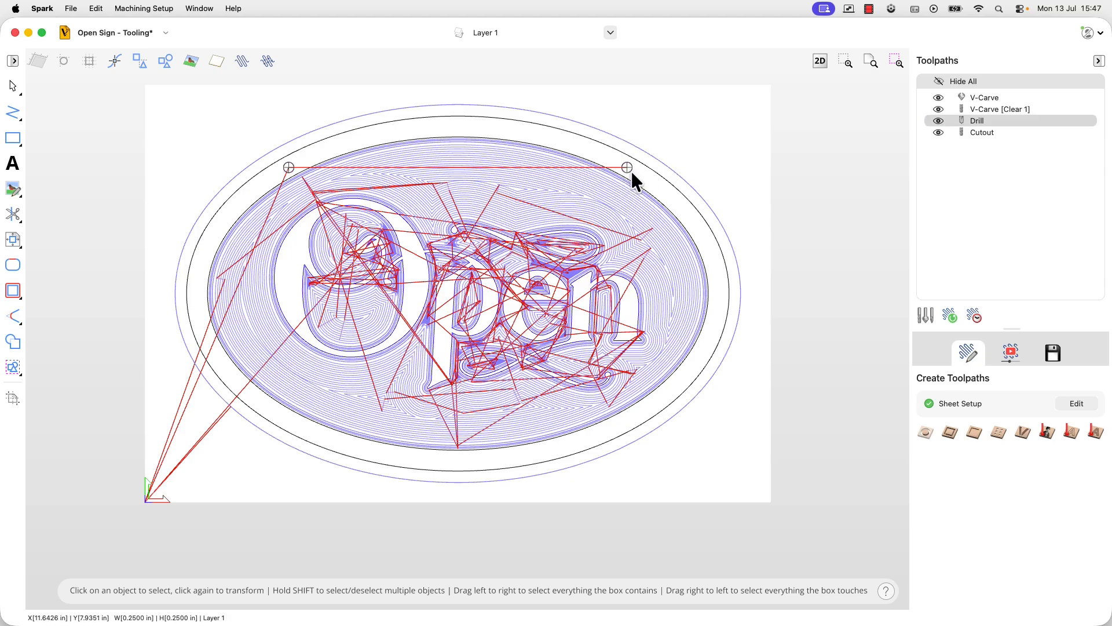
pyautogui.click(631, 173)
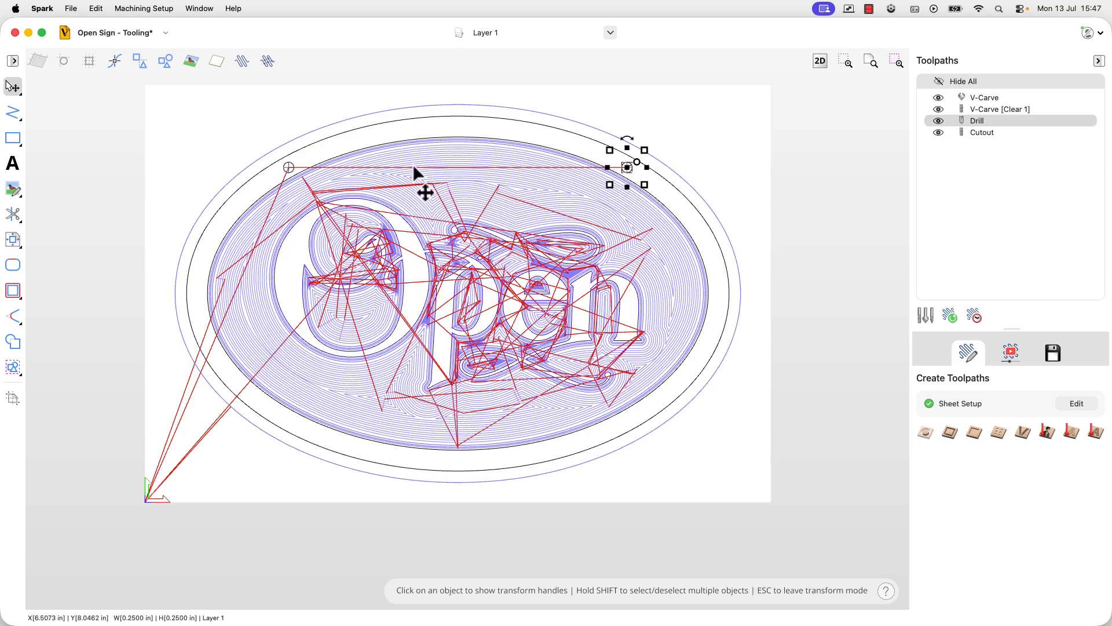
pyautogui.keyDown('shift'); pyautogui.click(290, 173); pyautogui.keyUp('shift')
pyautogui.scroll(3, 291, 174)
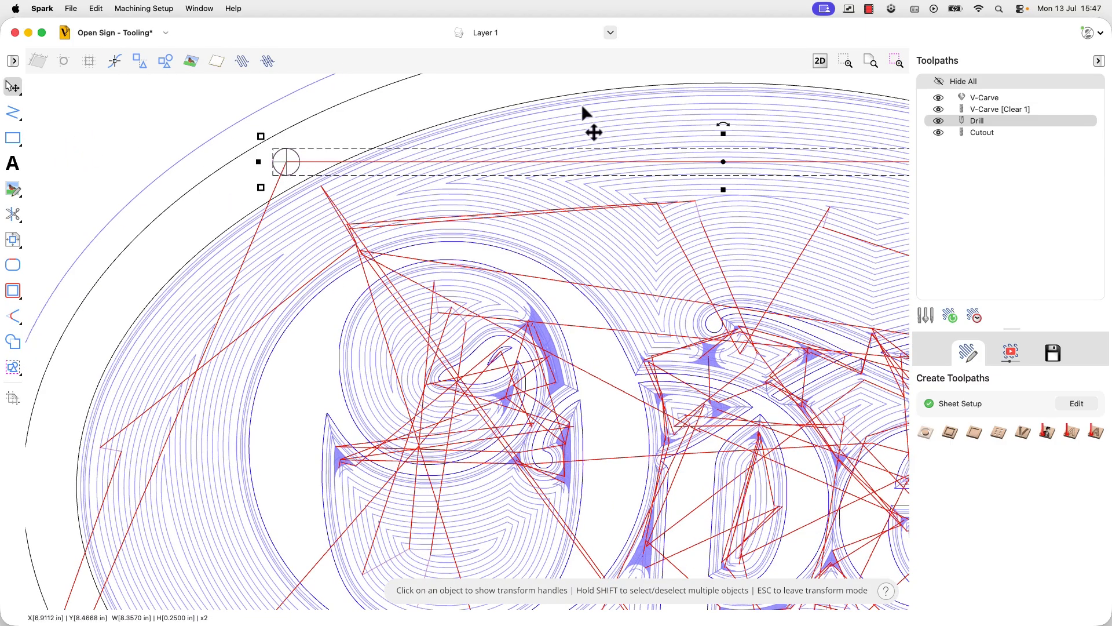
pyautogui.scroll(-3, 776, 342)
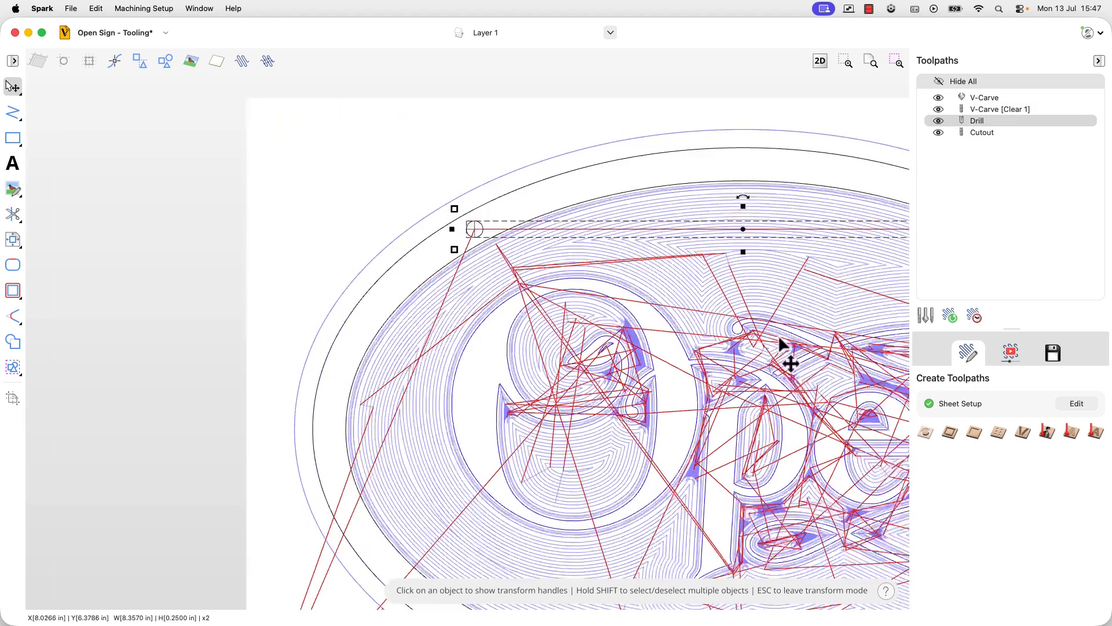
pyautogui.hscroll(5, 786, 339)
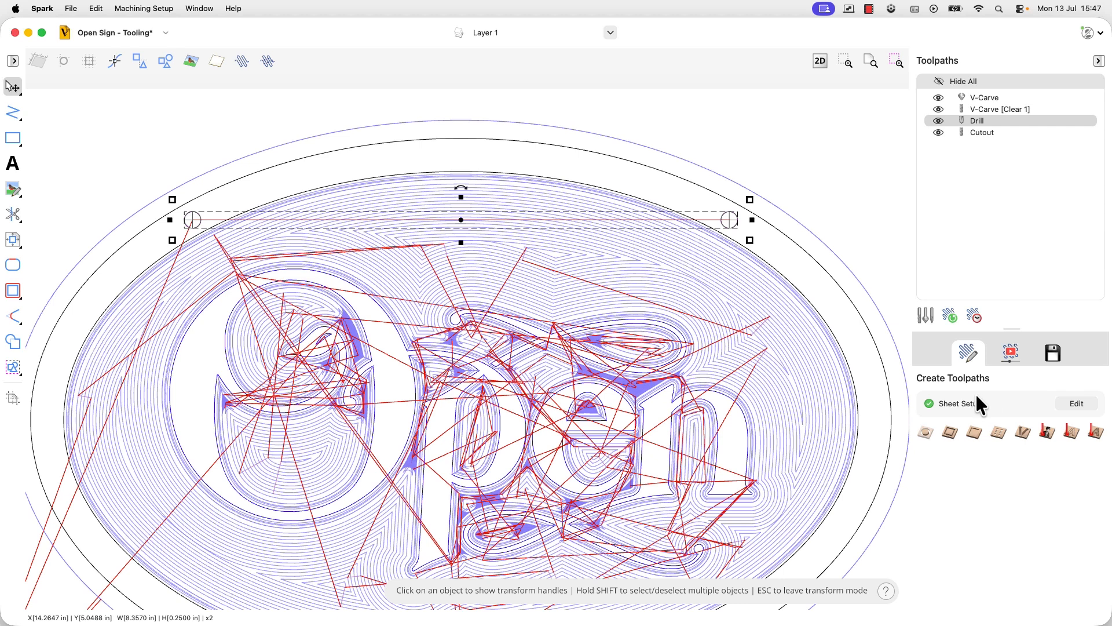
# Step: Check the material thickness in the sheet settings and close them without changing anything
pyautogui.click(1077, 404)
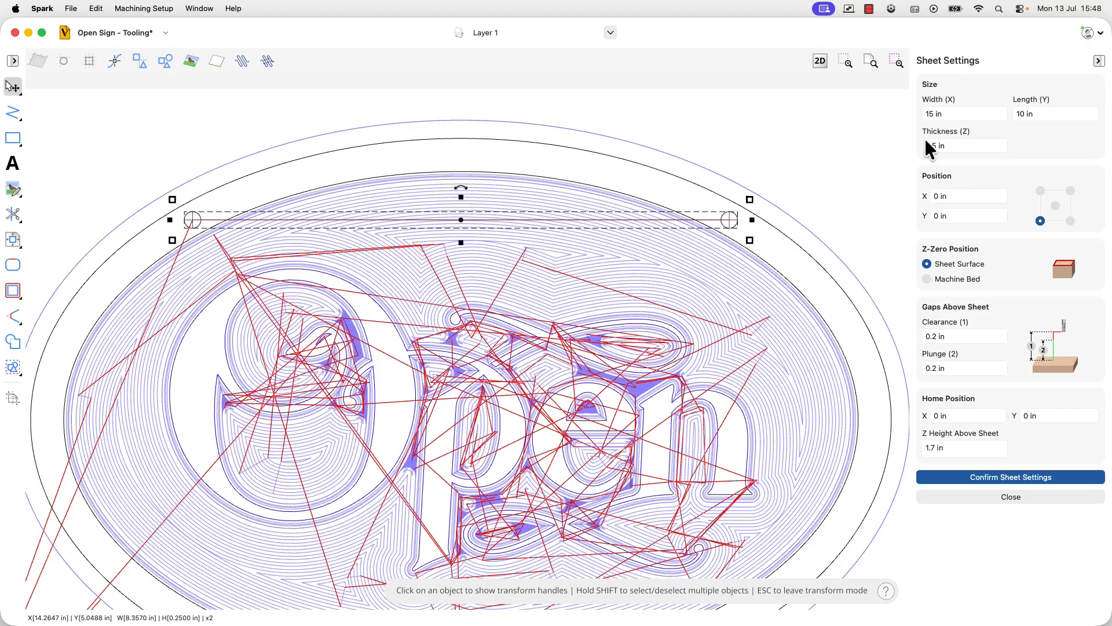
pyautogui.click(943, 146)
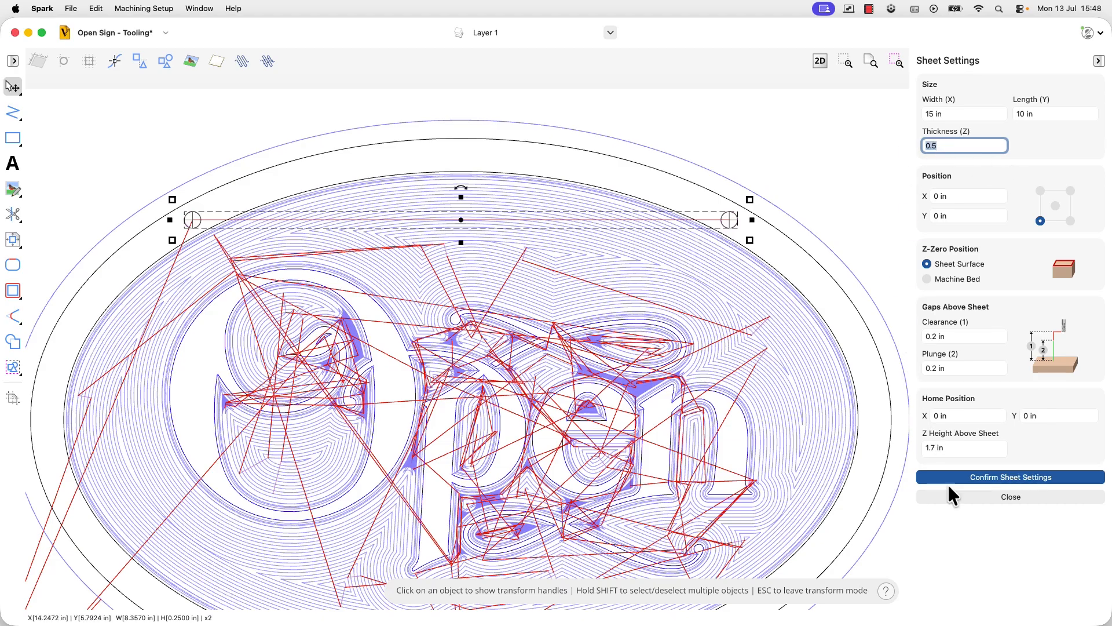
pyautogui.click(1009, 497)
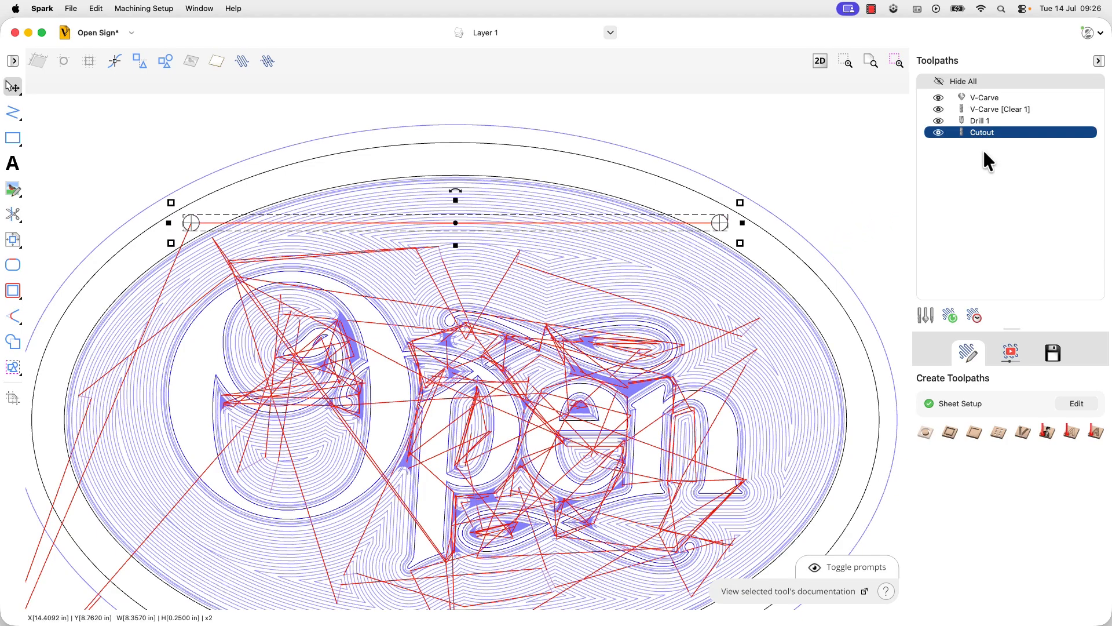
# Step: Hide the Drill 1 toolpath and start a new drilling toolpath for the two selected circles
pyautogui.click(939, 121)
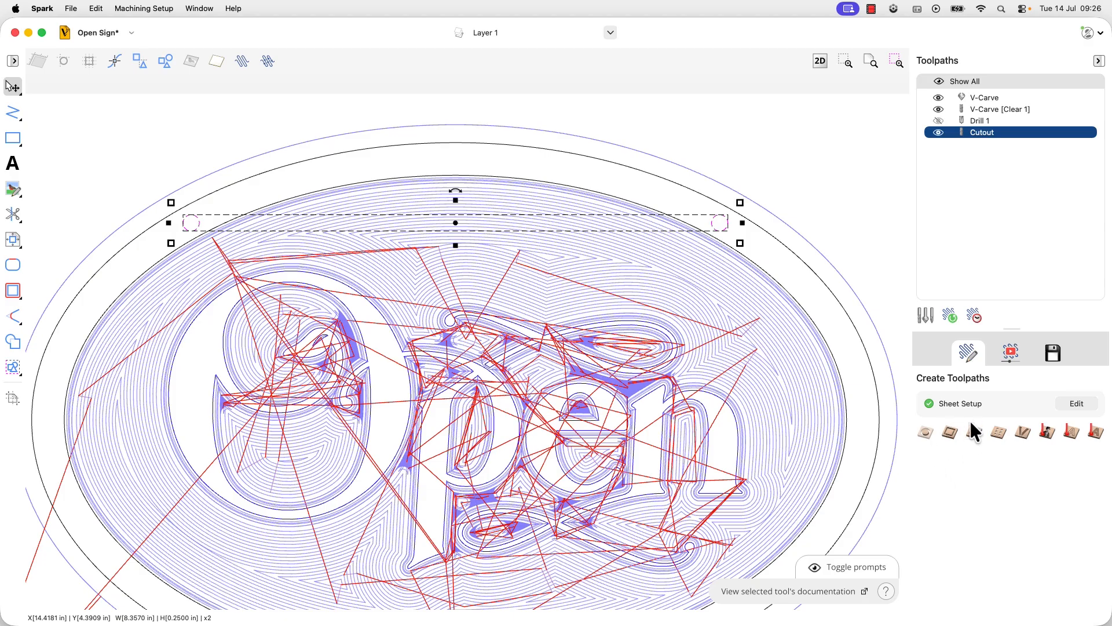
pyautogui.click(1000, 435)
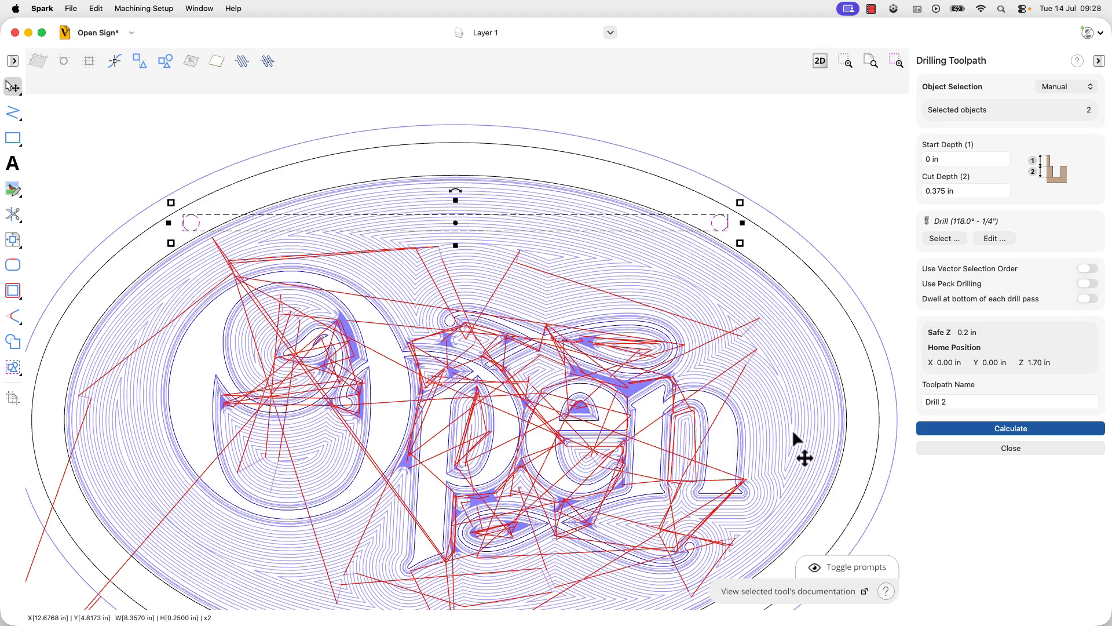
# Step: Set the drilling start depth to 0.2 in and the cut depth to 0.1 in
pyautogui.click(929, 159)
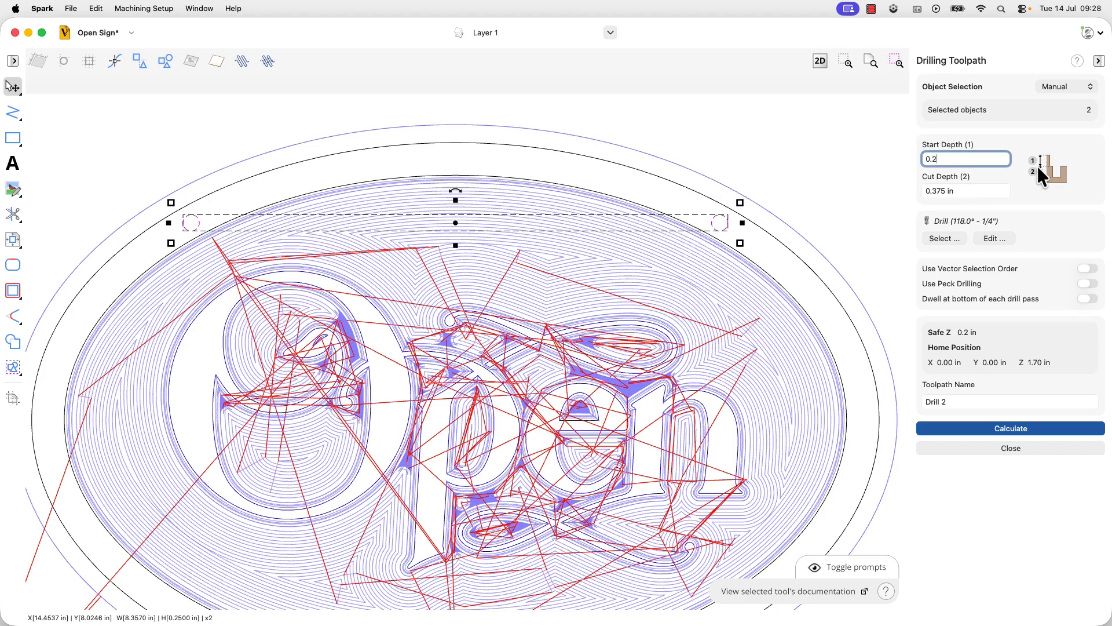
pyautogui.press('super+a')
pyautogui.click(927, 191)
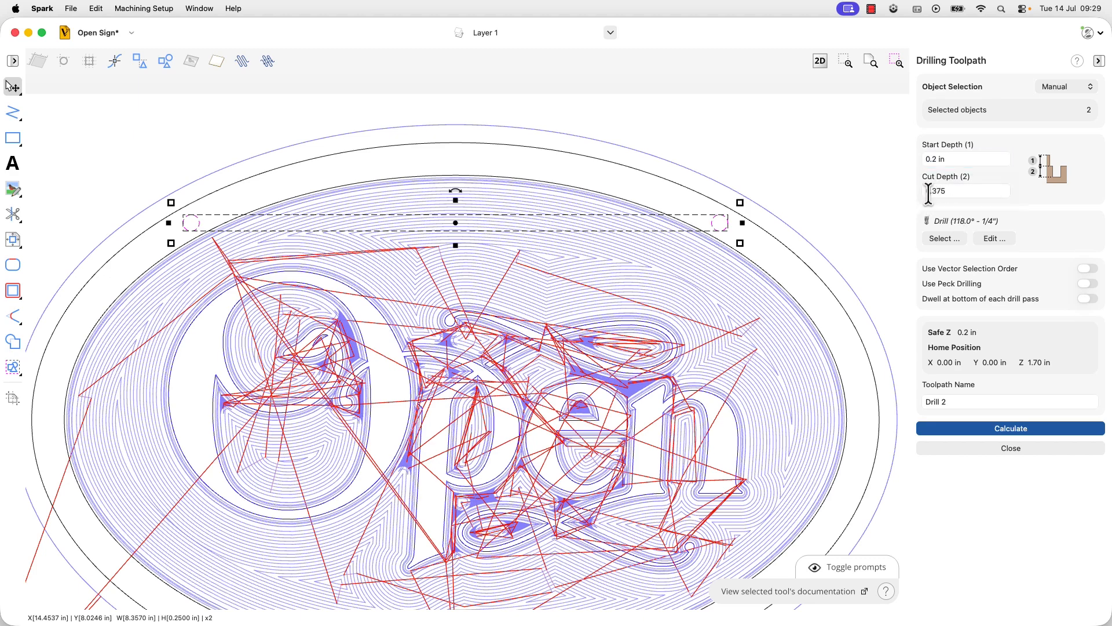
pyautogui.write('0.1')
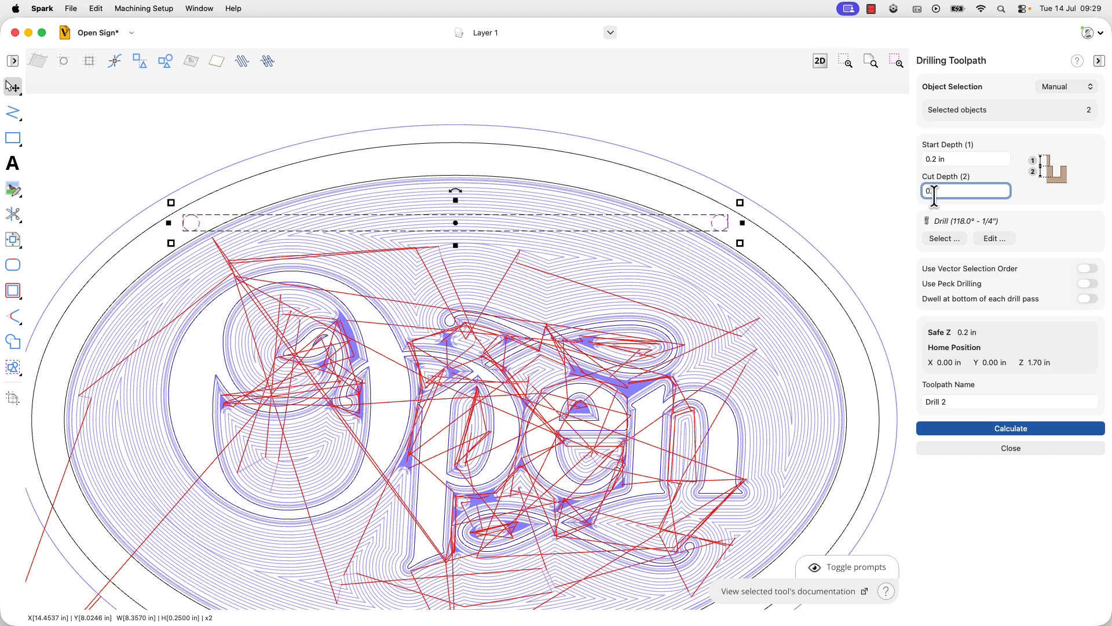
pyautogui.write('.1')
pyautogui.doubleClick(939, 191)
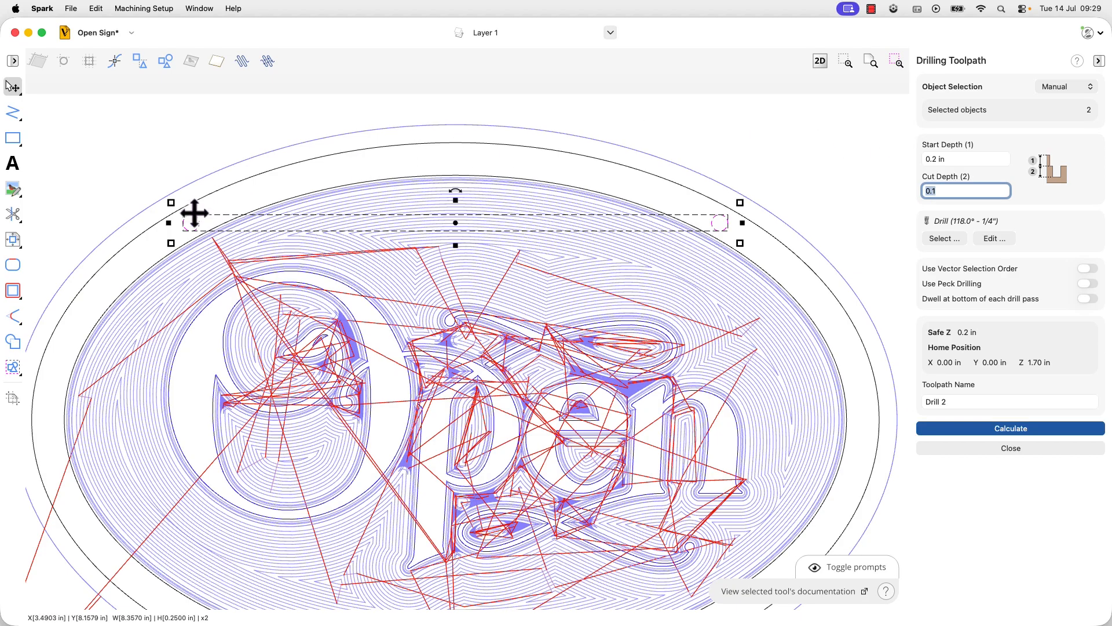
# Step: Reselect both hole circles and set the drilling start depth to 0 in and the cut depth to 0.375 in
pyautogui.click(750, 239)
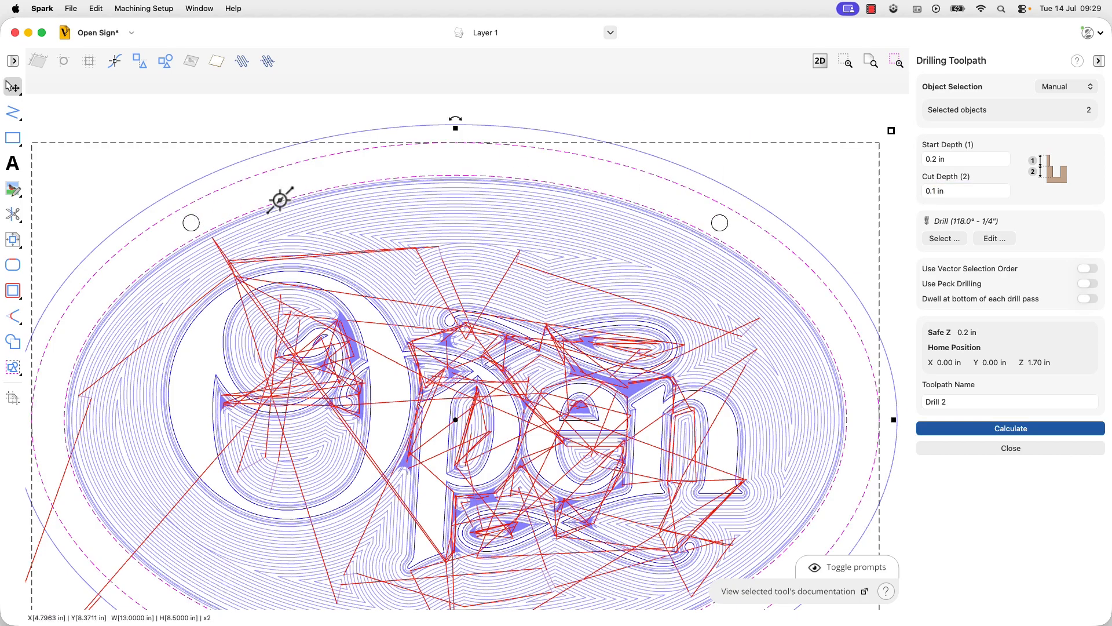
pyautogui.click(196, 217)
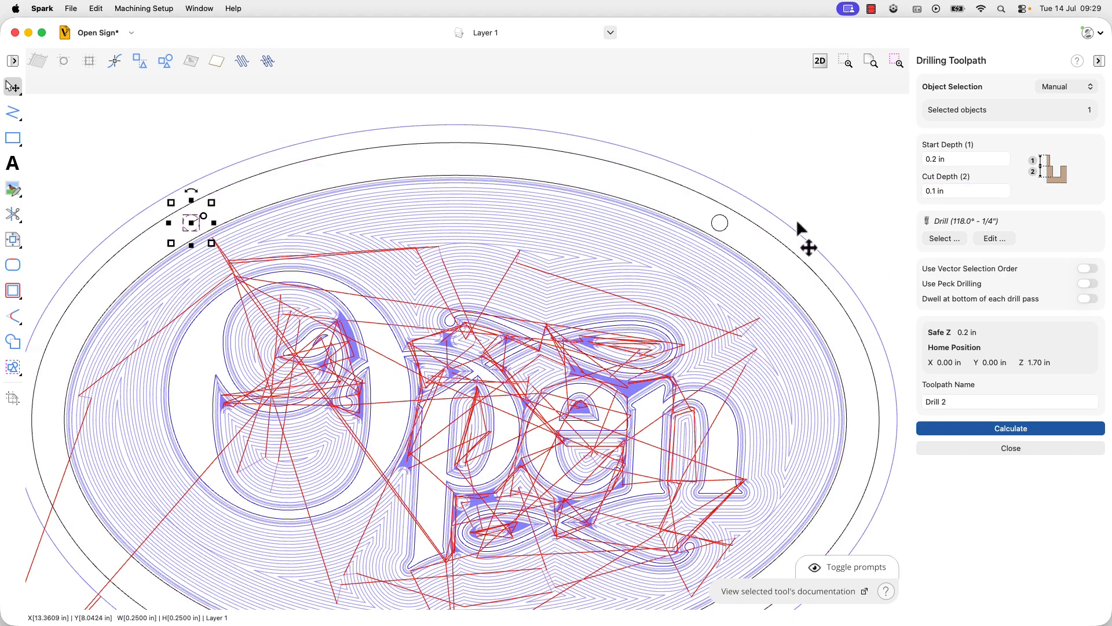
pyautogui.keyDown('shift'); pyautogui.click(719, 230); pyautogui.keyUp('shift')
pyautogui.click(985, 159)
pyautogui.write('0')
pyautogui.click(926, 190)
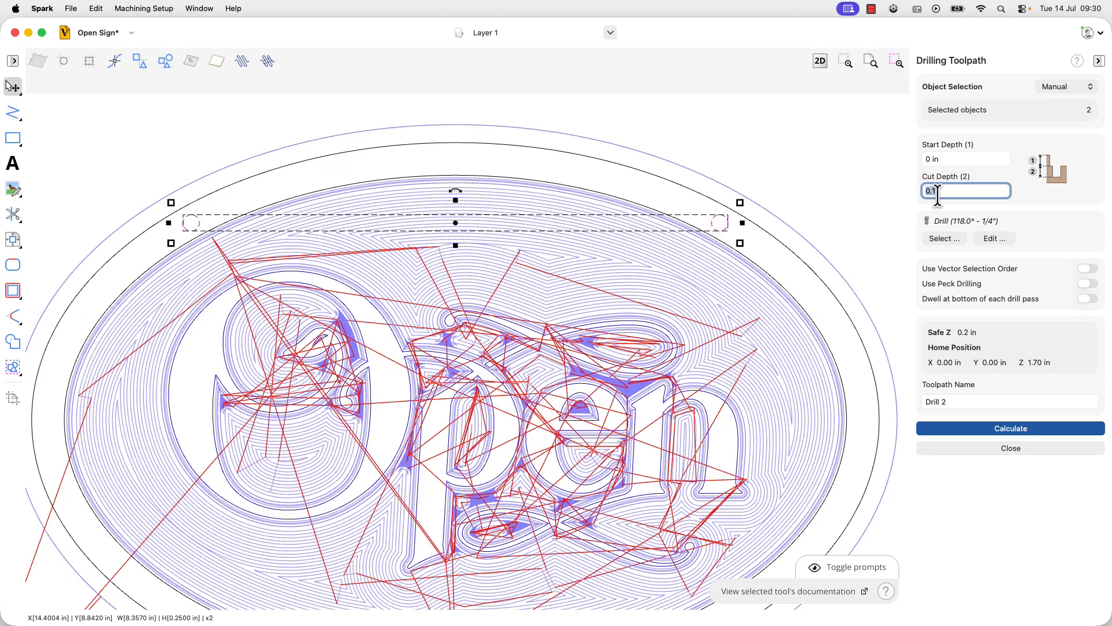
pyautogui.write('0.375')
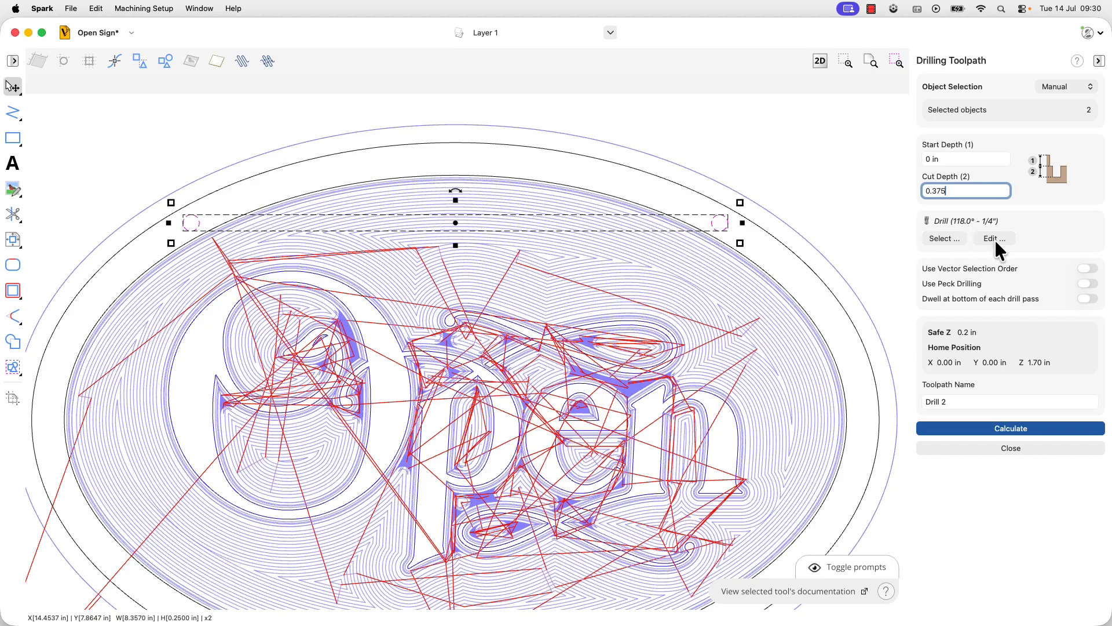
# Step: Choose the Drill (118.0° - 1/4") from the tool database for the drilling toolpath
pyautogui.click(944, 238)
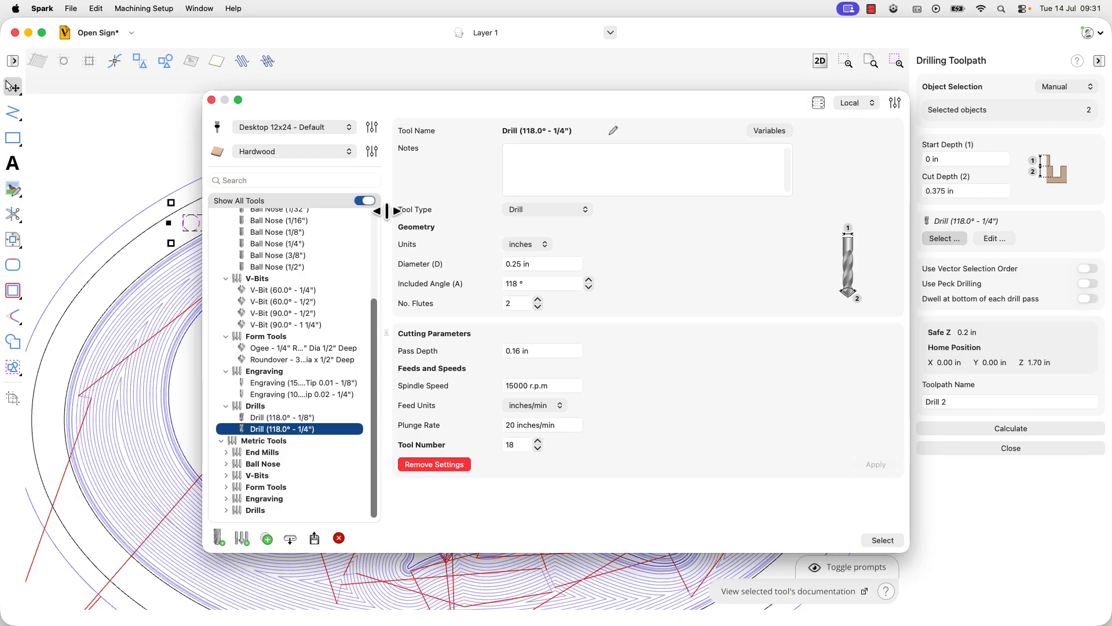
pyautogui.moveTo(370, 96); pyautogui.dragTo(521, 109)
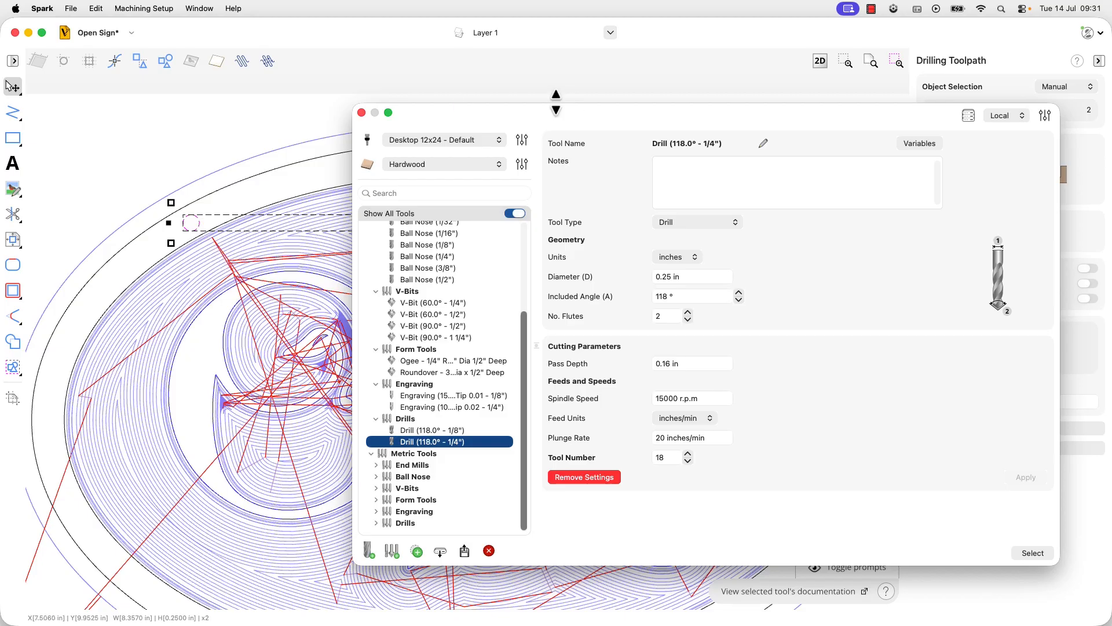
pyautogui.moveTo(558, 113); pyautogui.dragTo(397, 66)
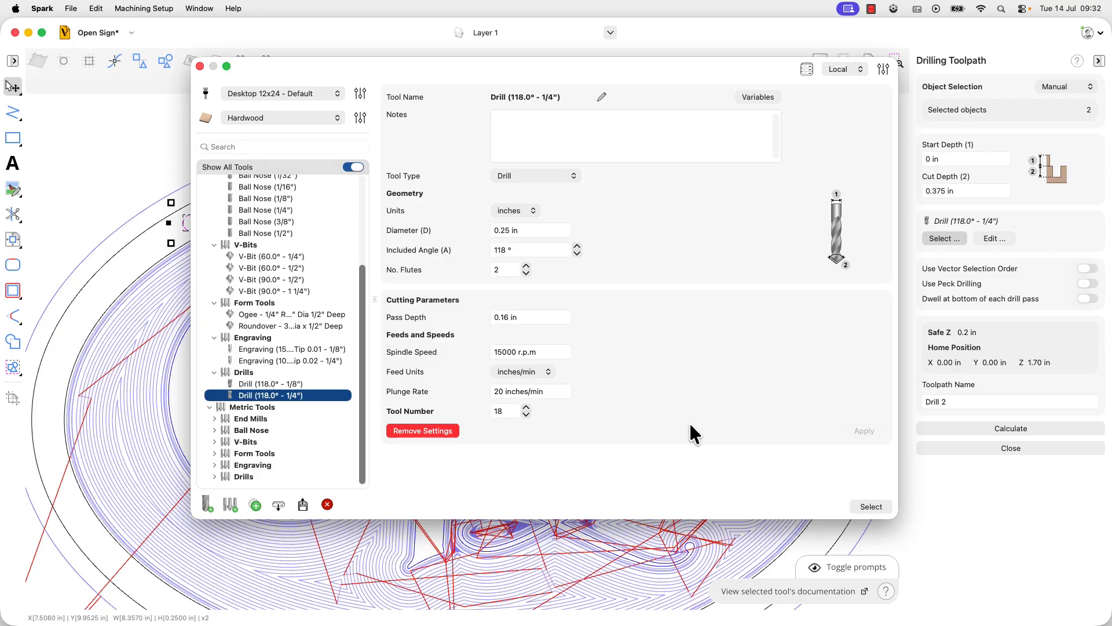
pyautogui.click(870, 506)
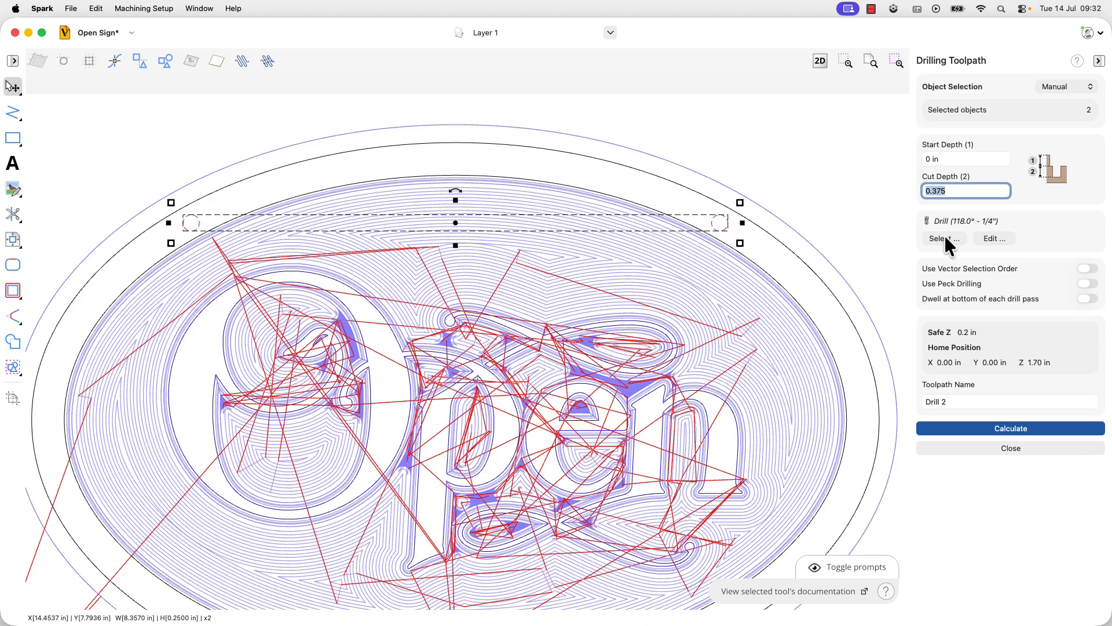
# Step: Edit the toolpath's 1/4" drill settings, setting the plunge rate to 30 inches/min
pyautogui.click(994, 238)
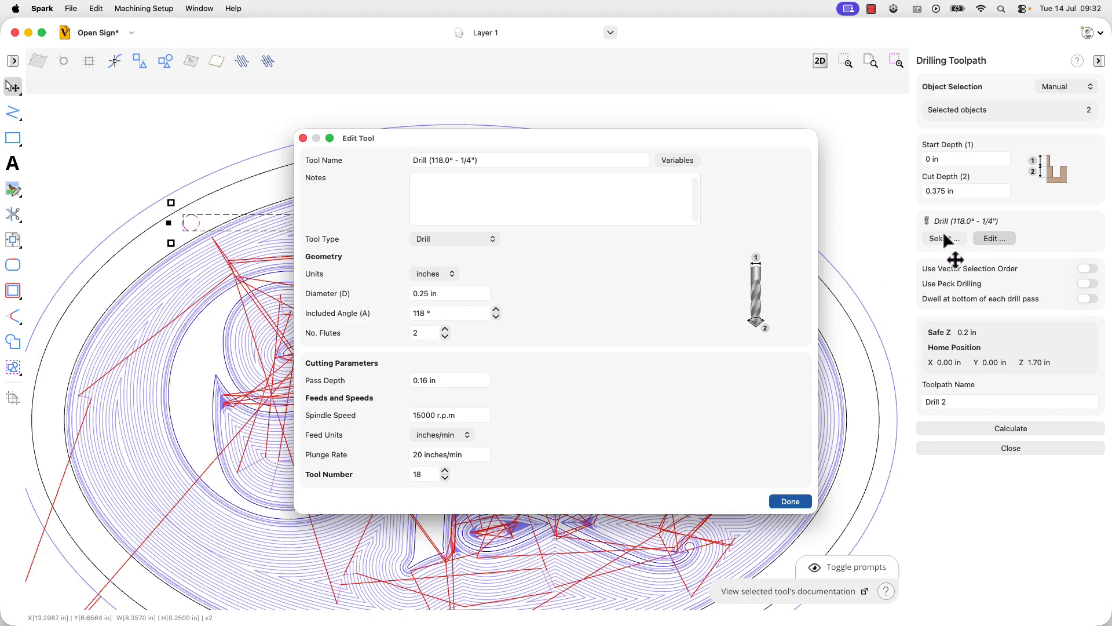
pyautogui.click(457, 312)
pyautogui.click(459, 380)
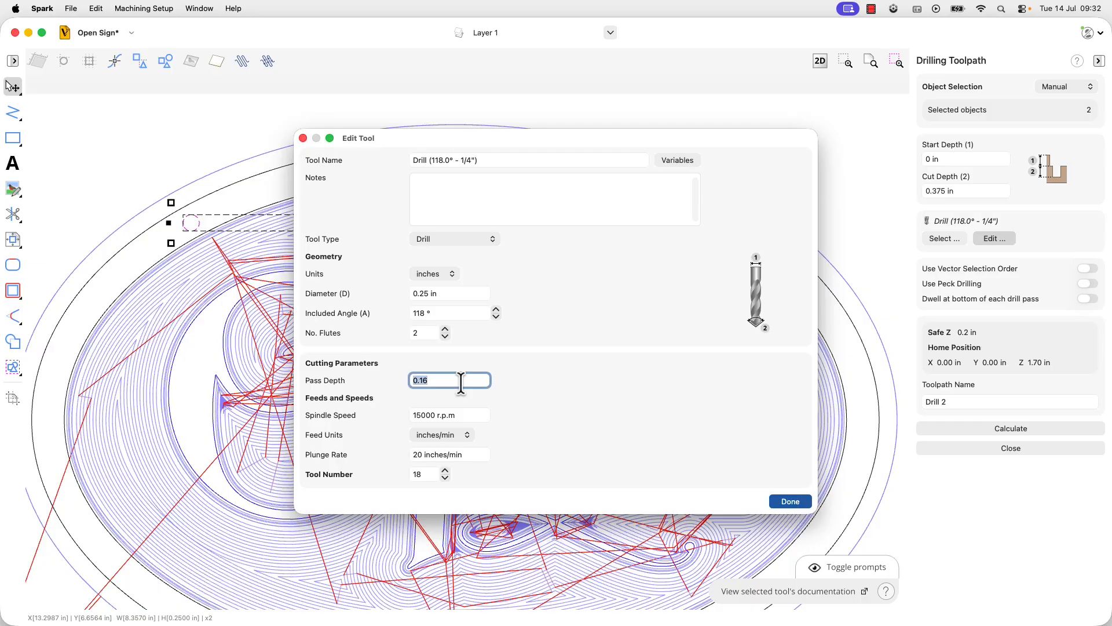
pyautogui.click(417, 455)
pyautogui.write('30')
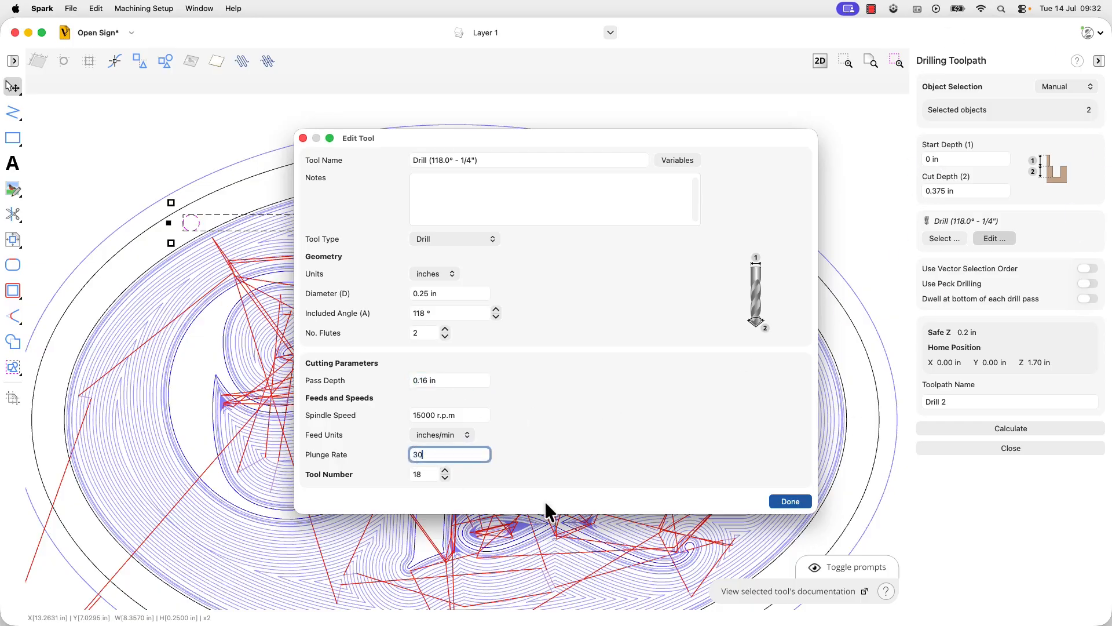
pyautogui.click(779, 498)
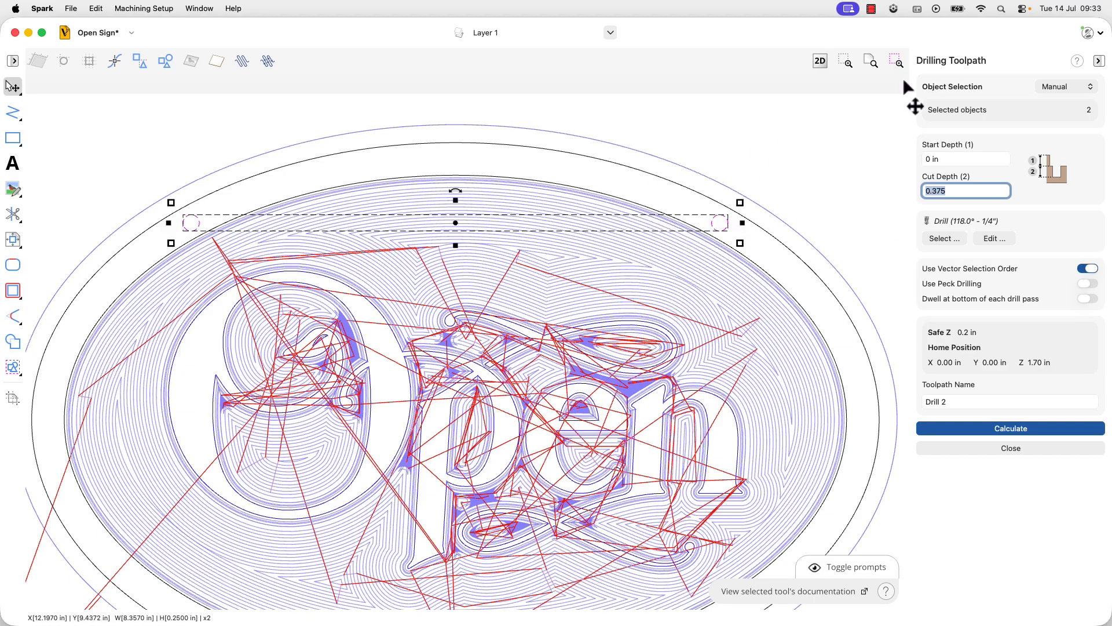
# Step: Clear the selection and reselect the hole circles in drilling order, the right one first and the left one second
pyautogui.click(804, 179)
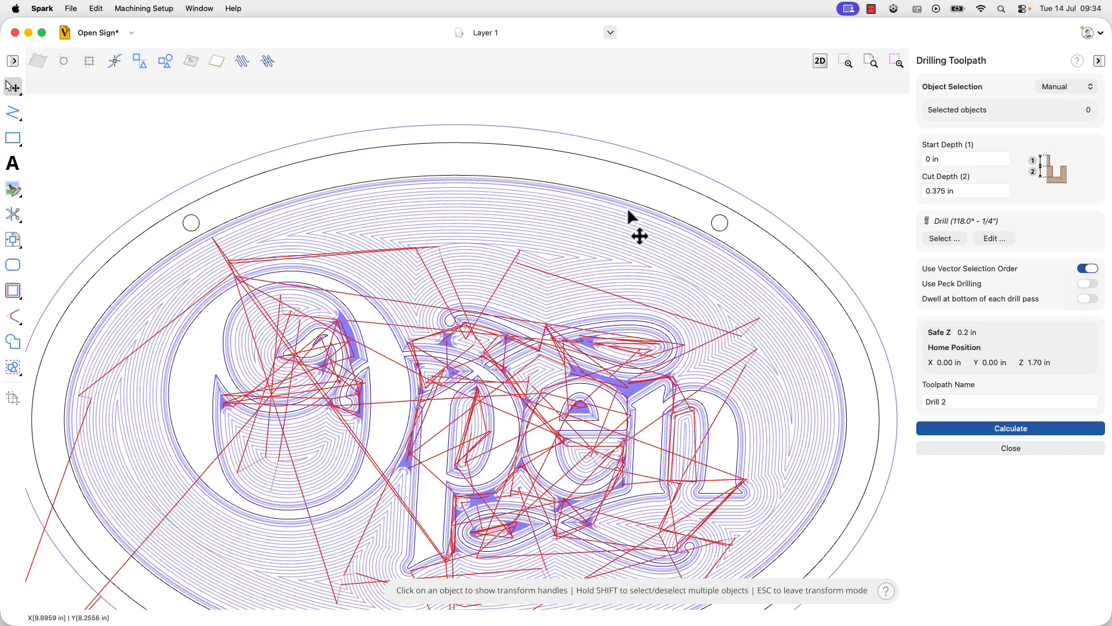
pyautogui.click(726, 225)
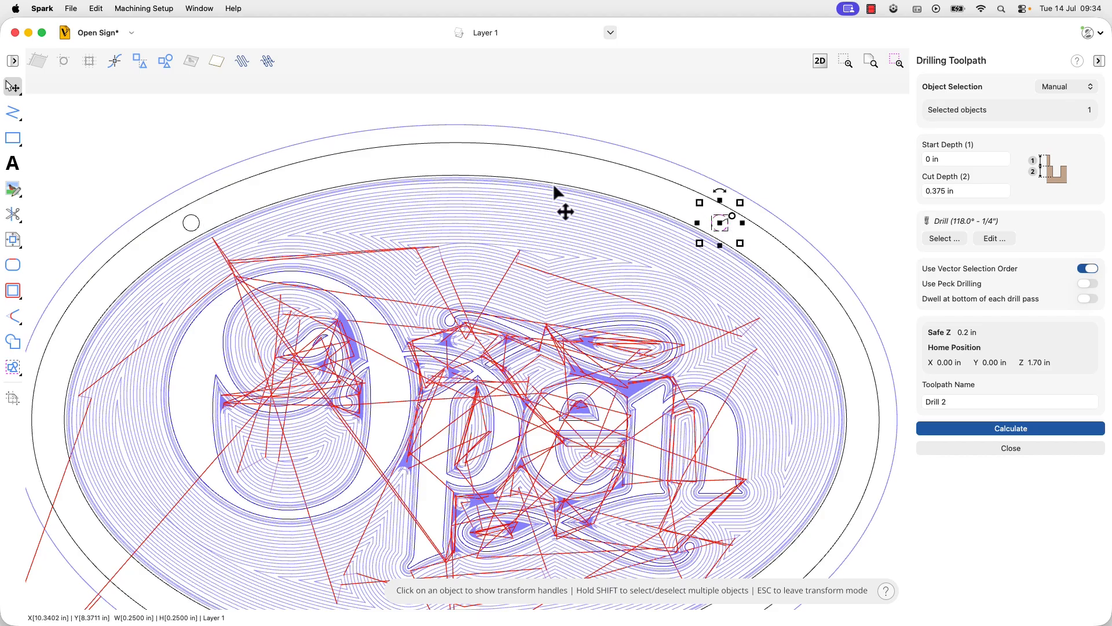
pyautogui.keyDown('shift'); pyautogui.click(192, 223); pyautogui.keyUp('shift')
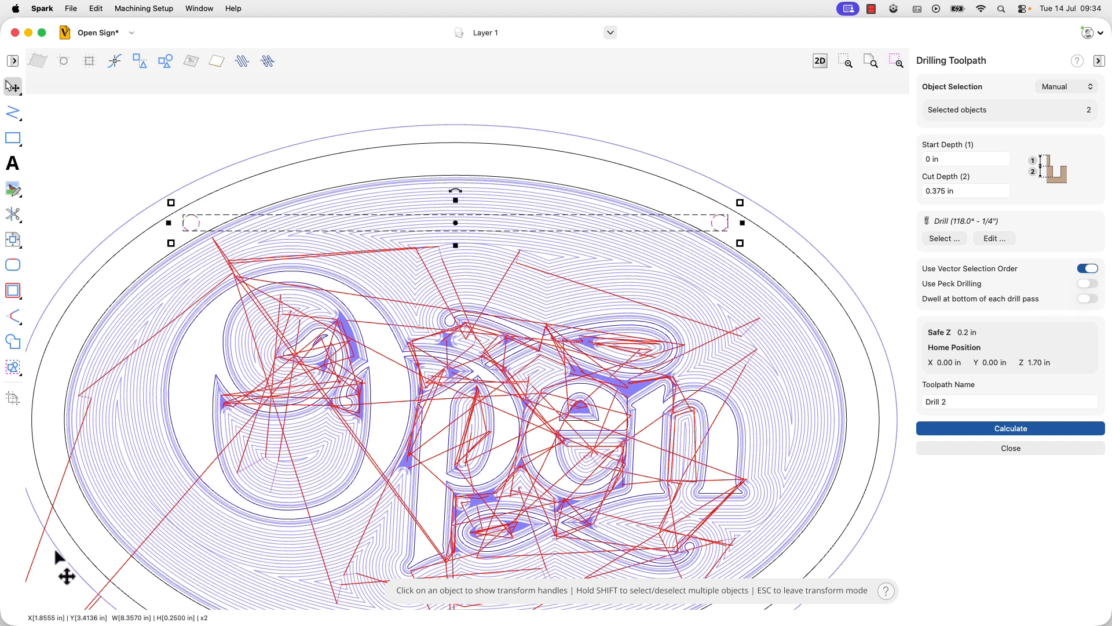
pyautogui.moveTo(85, 580)
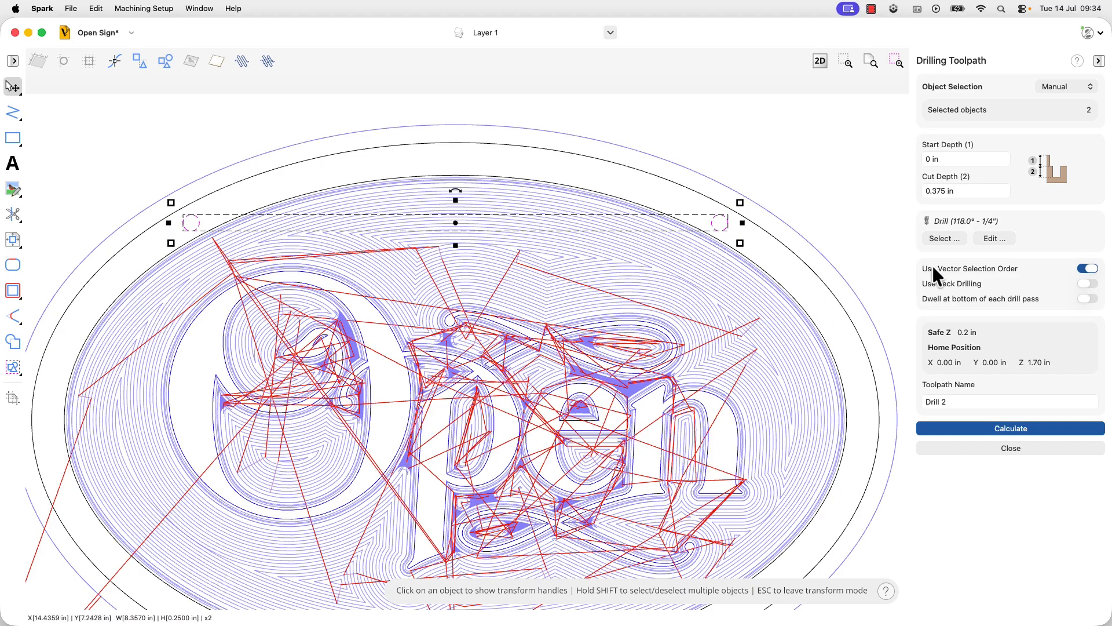
# Step: Disable vector selection order and enable peck drilling for the toolpath
pyautogui.click(1086, 269)
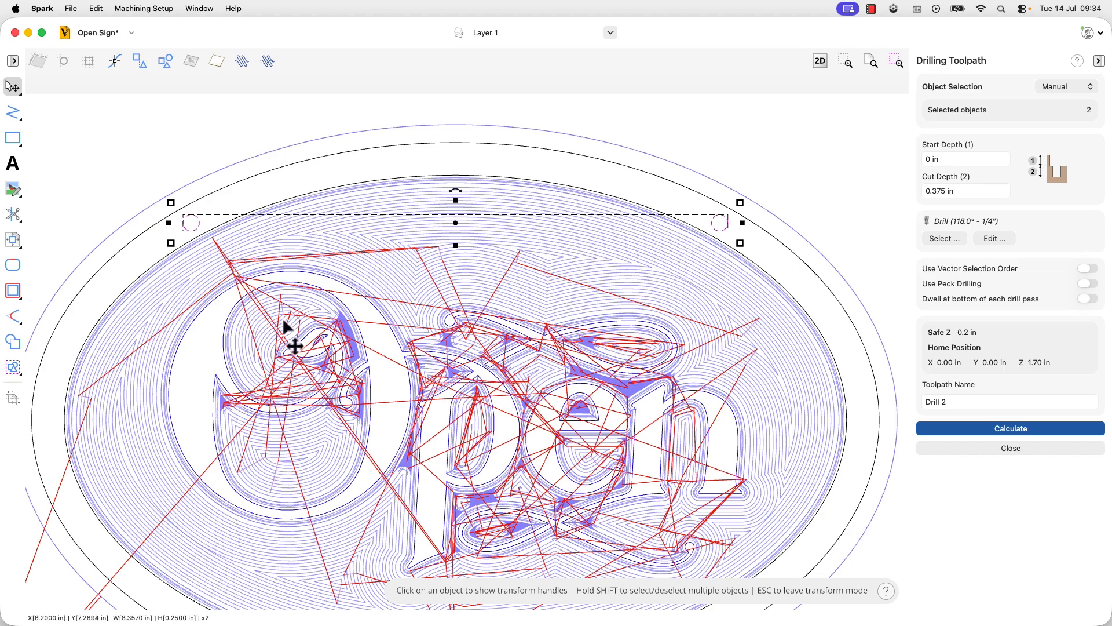
pyautogui.click(871, 61)
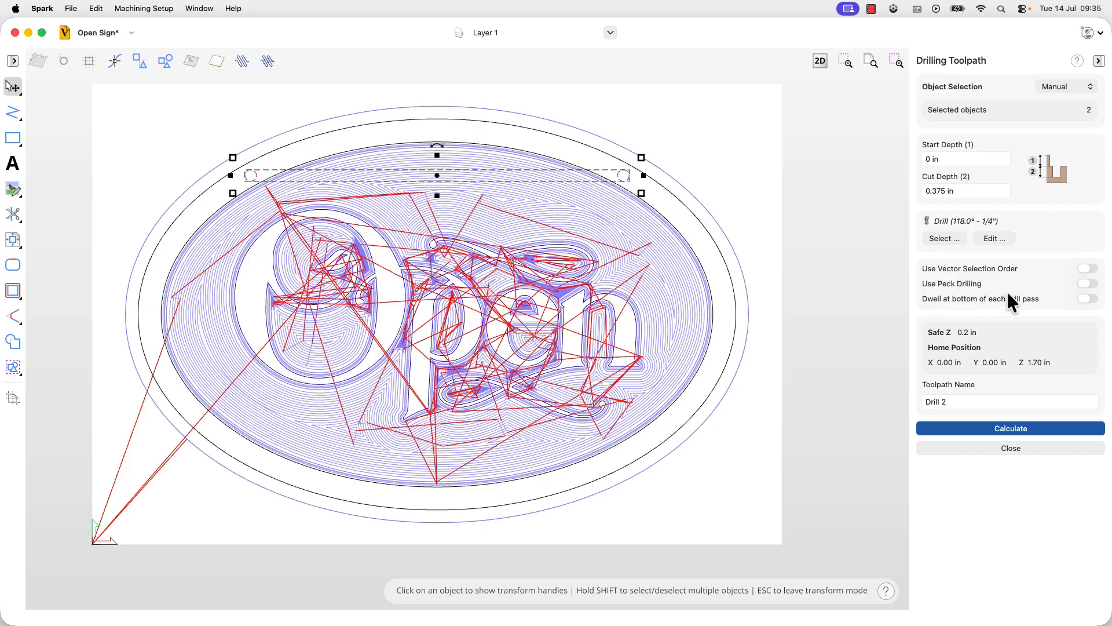
pyautogui.click(1089, 283)
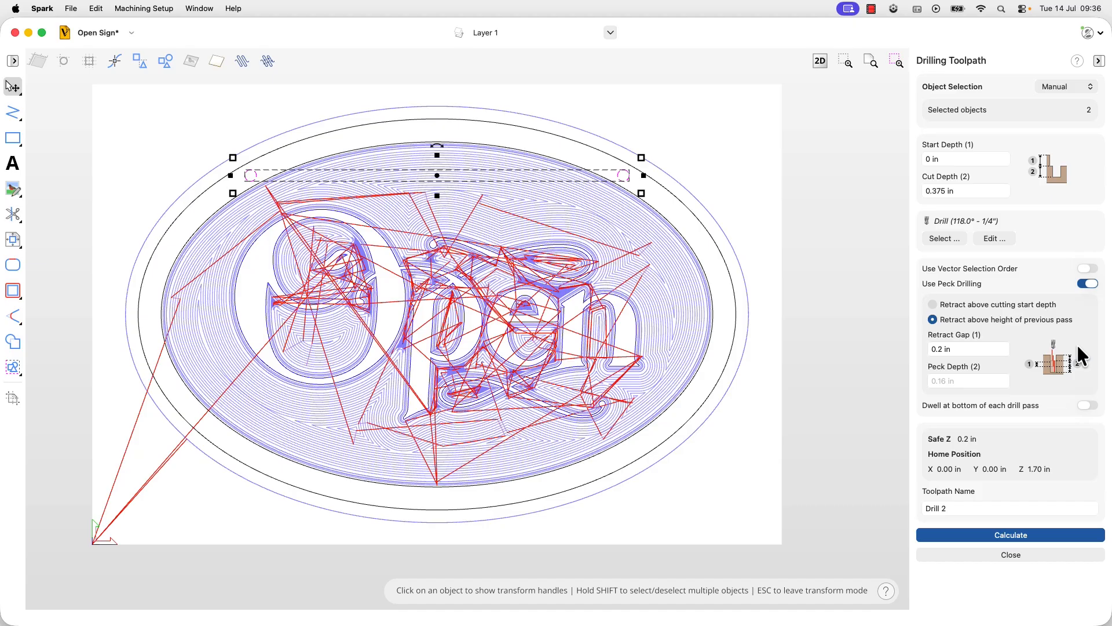
# Step: Check the pass depth of the Drill (118.0° - 1/4") in the tool database and select that drill again
pyautogui.click(944, 238)
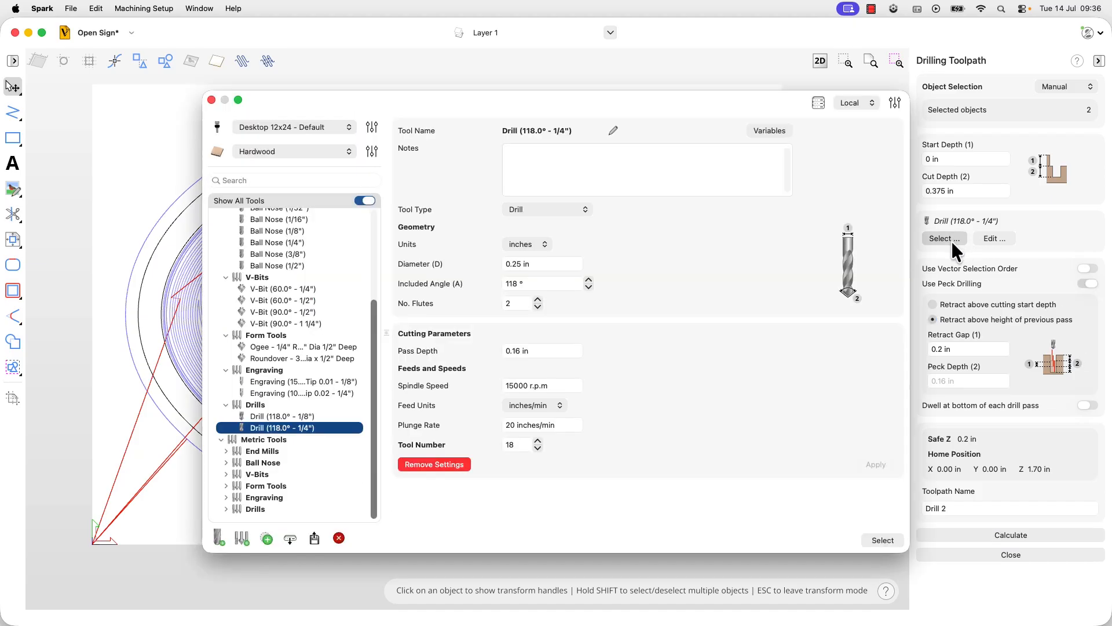
pyautogui.click(504, 350)
pyautogui.moveTo(504, 350); pyautogui.dragTo(522, 351)
pyautogui.click(882, 540)
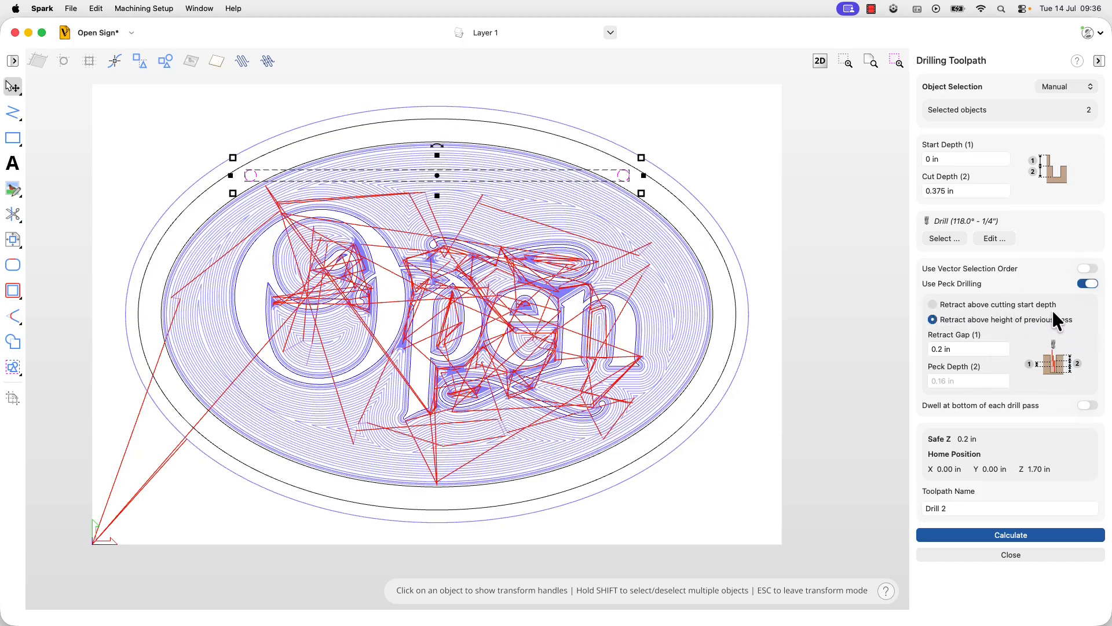
# Step: Compare the peck drilling options of retracting above the cutting start depth and above the previous pass, and examine the retract gap
pyautogui.click(932, 305)
pyautogui.click(933, 319)
pyautogui.click(976, 348)
pyautogui.moveTo(933, 348); pyautogui.dragTo(1024, 364)
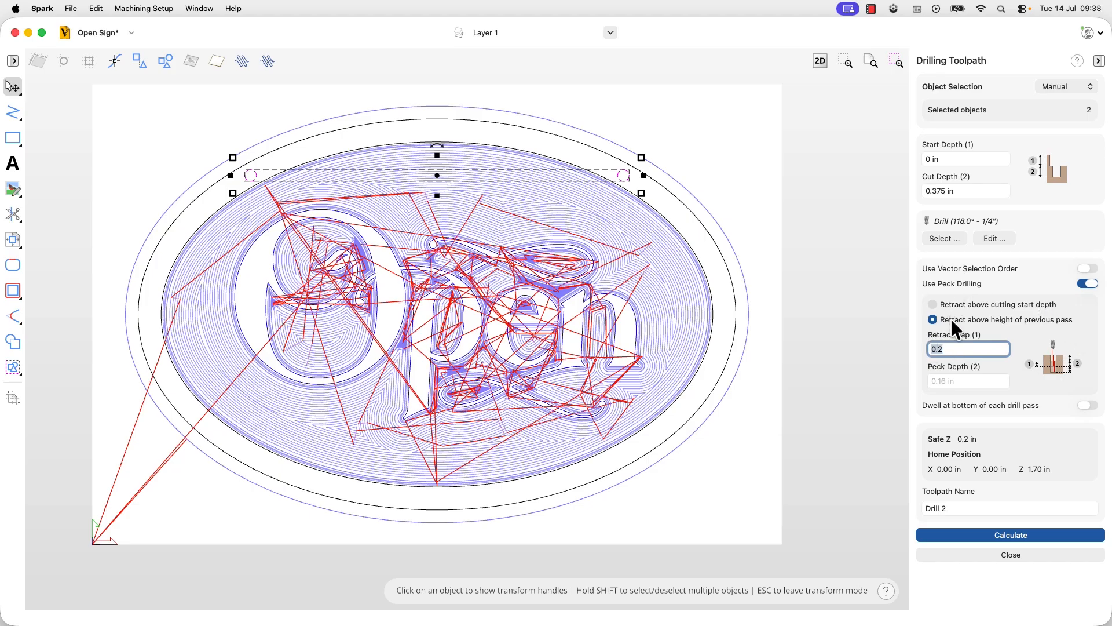
pyautogui.click(935, 306)
pyautogui.click(933, 319)
pyautogui.click(932, 304)
pyautogui.click(933, 320)
pyautogui.click(932, 304)
pyautogui.click(934, 320)
# Step: Review where the 1/4" drill's pass depth controls the peck depth in the tool database, and close the database unchanged
pyautogui.click(935, 237)
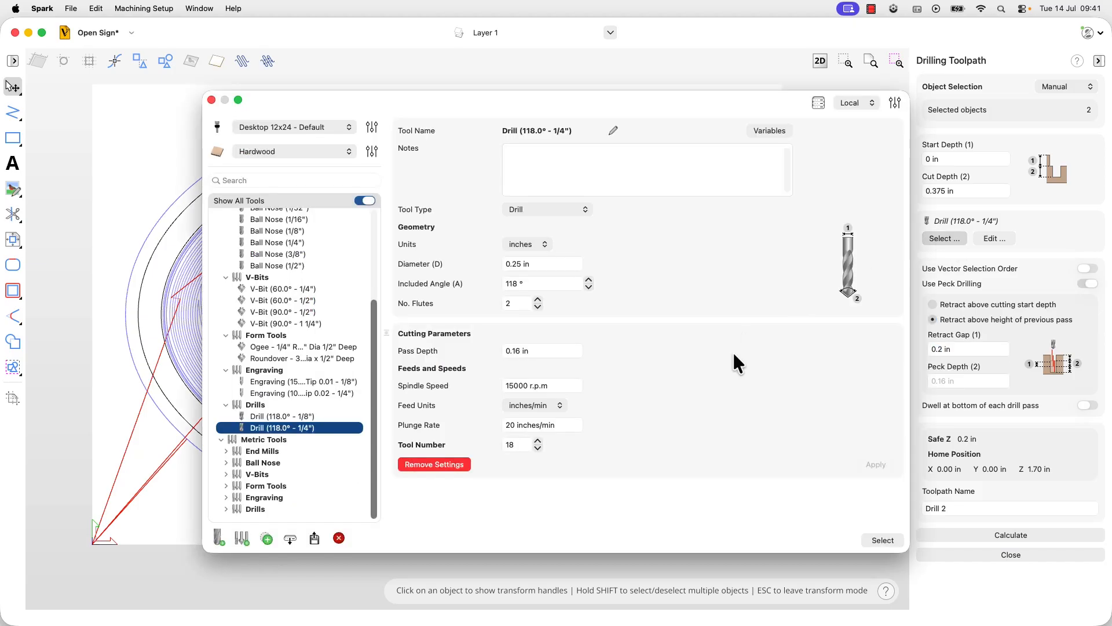
pyautogui.click(579, 351)
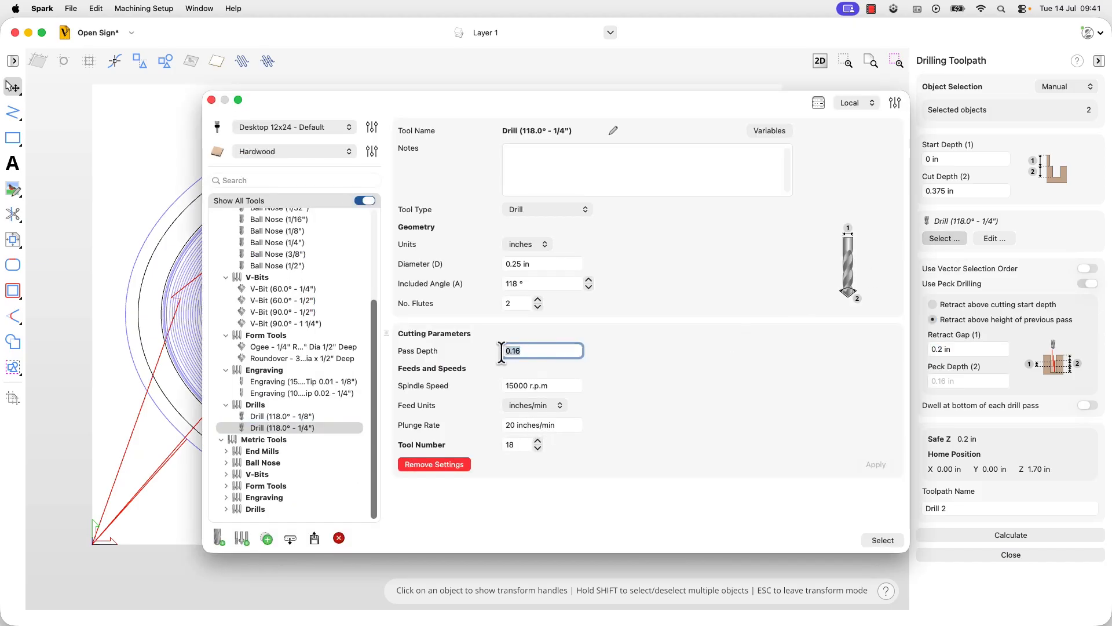
pyautogui.click(211, 99)
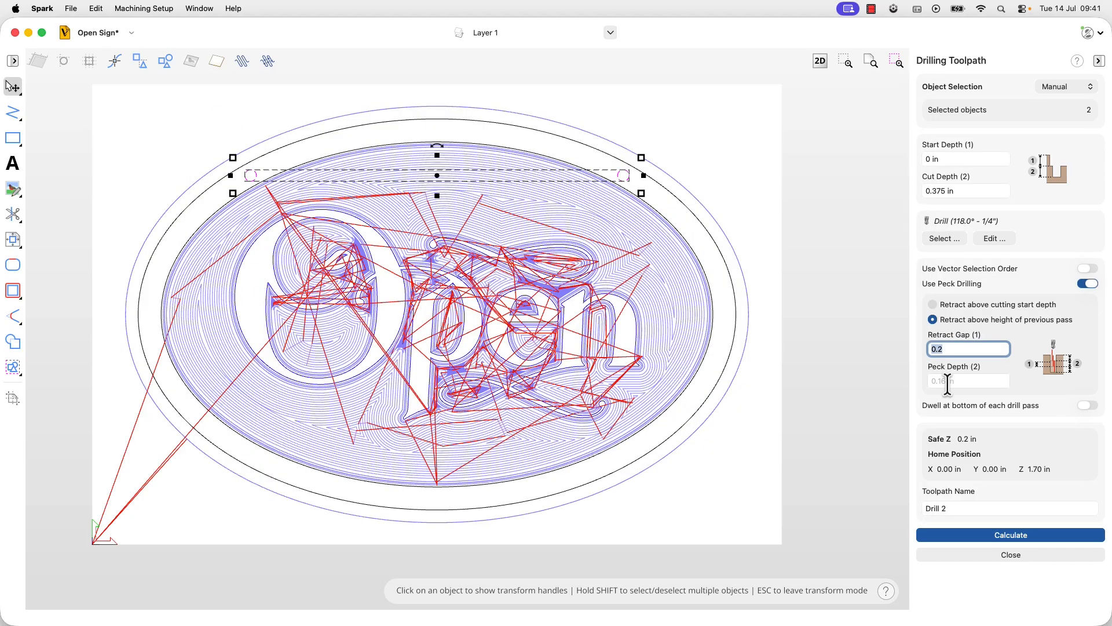
# Step: Disable peck drilling, and try the dwell at the bottom of each drill pass before switching it off again
pyautogui.click(1087, 285)
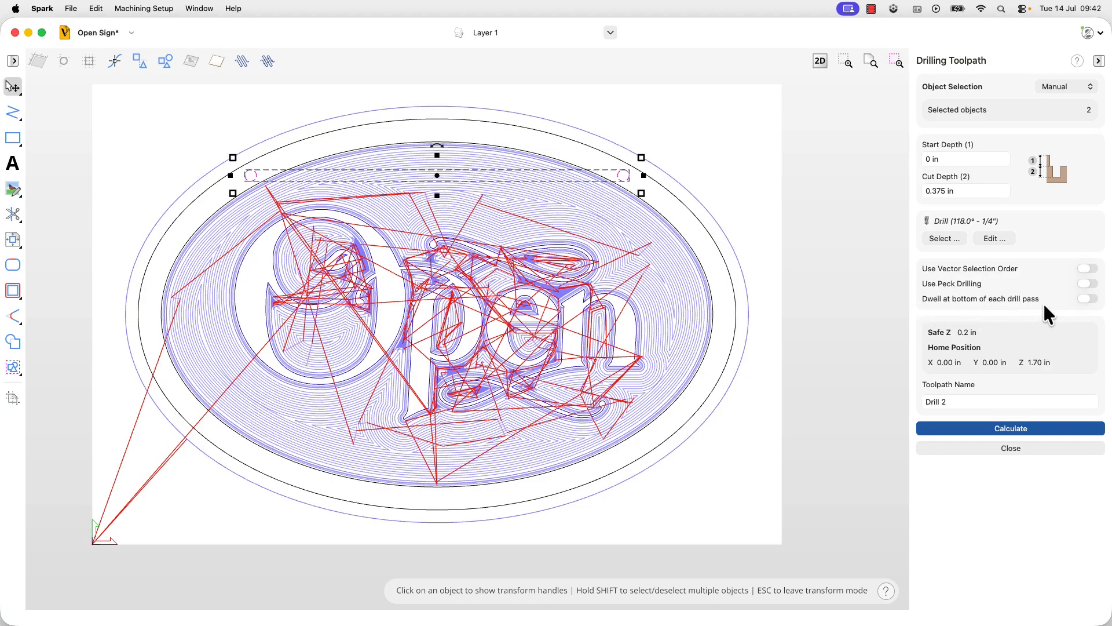
pyautogui.click(1089, 299)
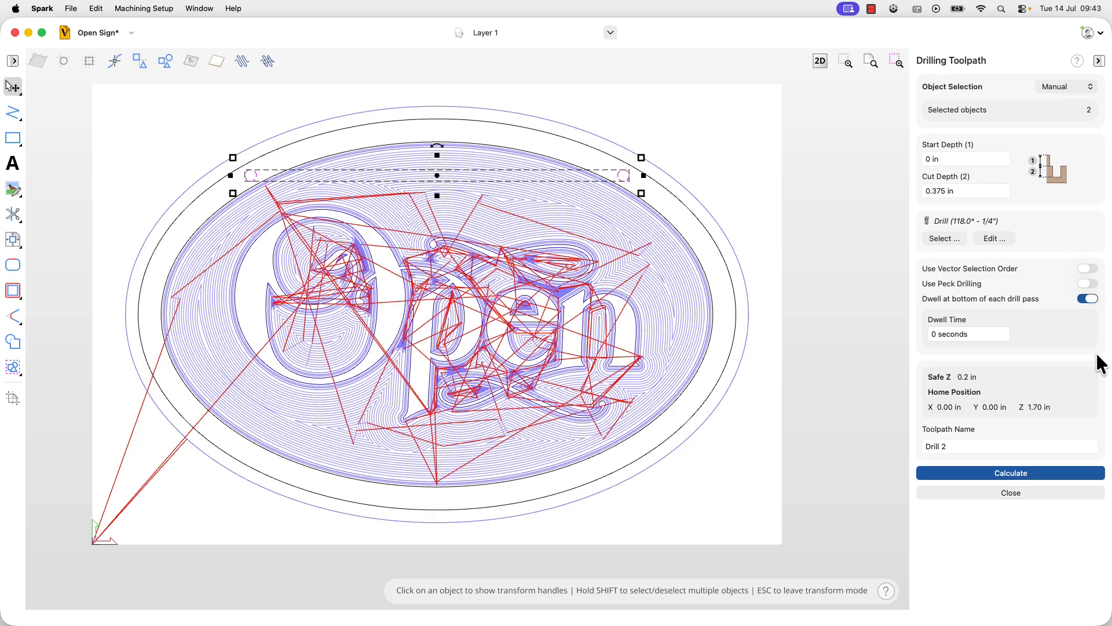
pyautogui.click(989, 333)
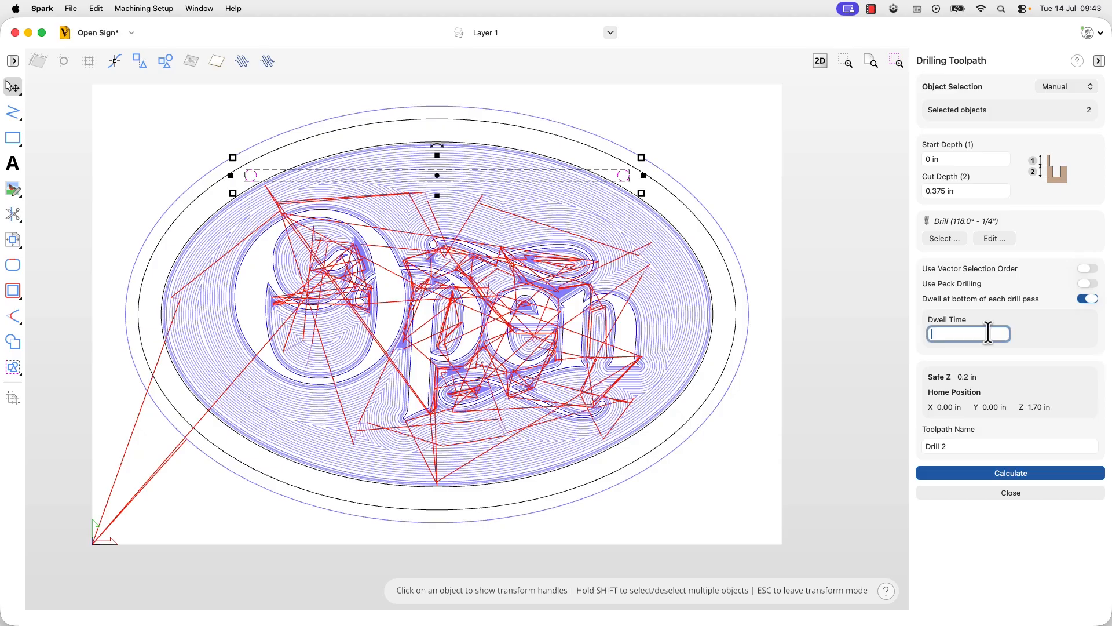
pyautogui.click(1090, 299)
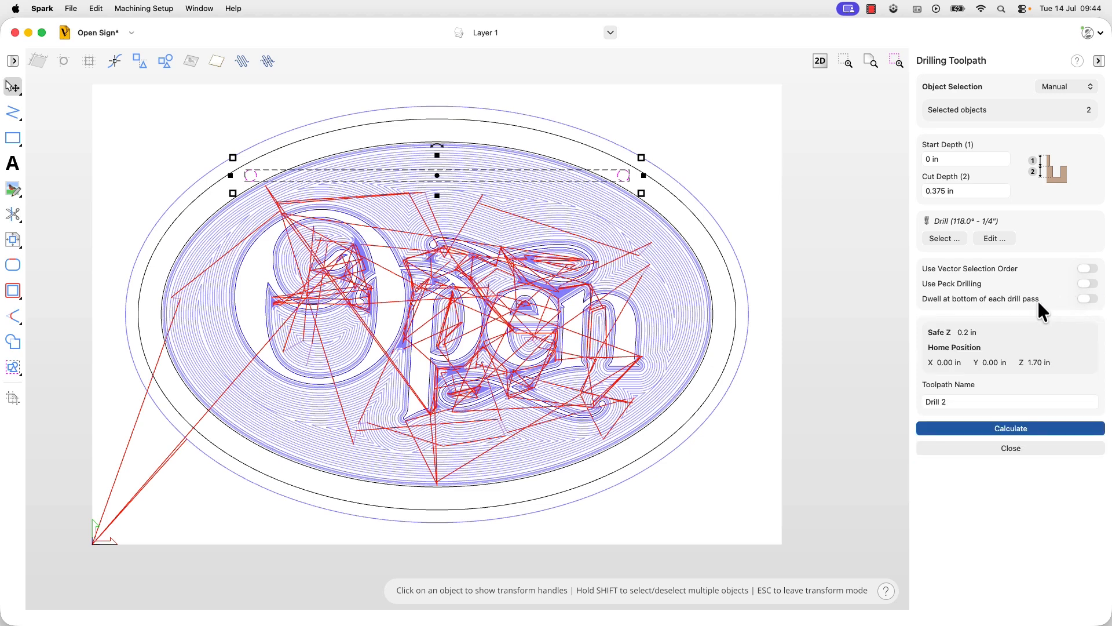
# Step: Name the drilling toolpath "Mounting Drill" and calculate it
pyautogui.moveTo(955, 399); pyautogui.dragTo(910, 399)
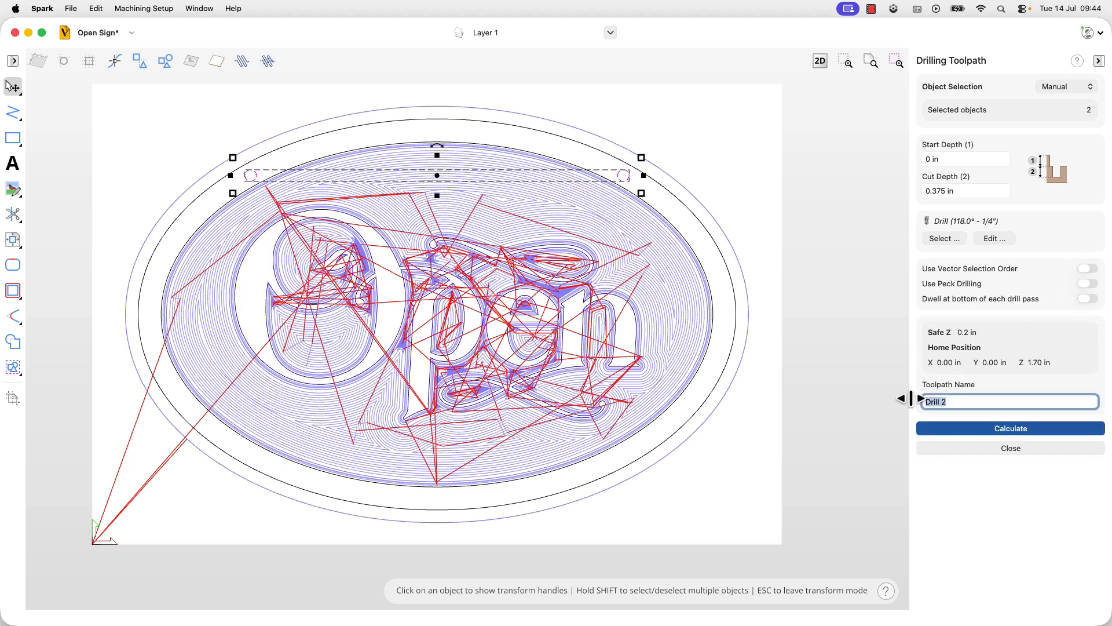
pyautogui.write('Mounting Drill')
pyautogui.click(1019, 428)
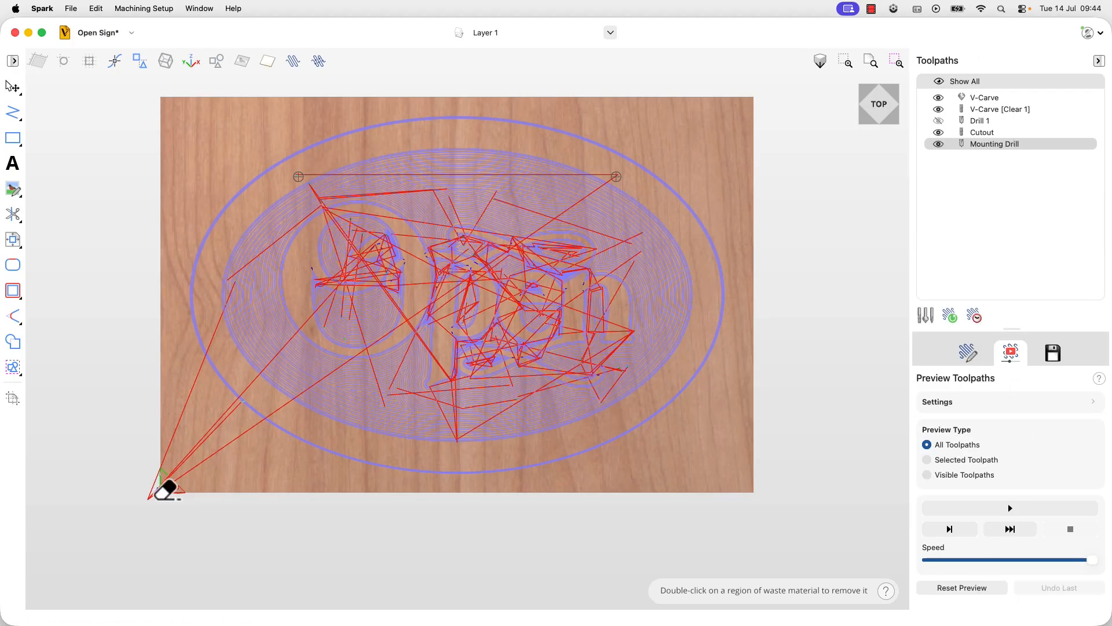
# Step: Run the preview of only the selected Mounting Drill toolpath on the material block
pyautogui.moveTo(740, 426); pyautogui.dragTo(620, 372)
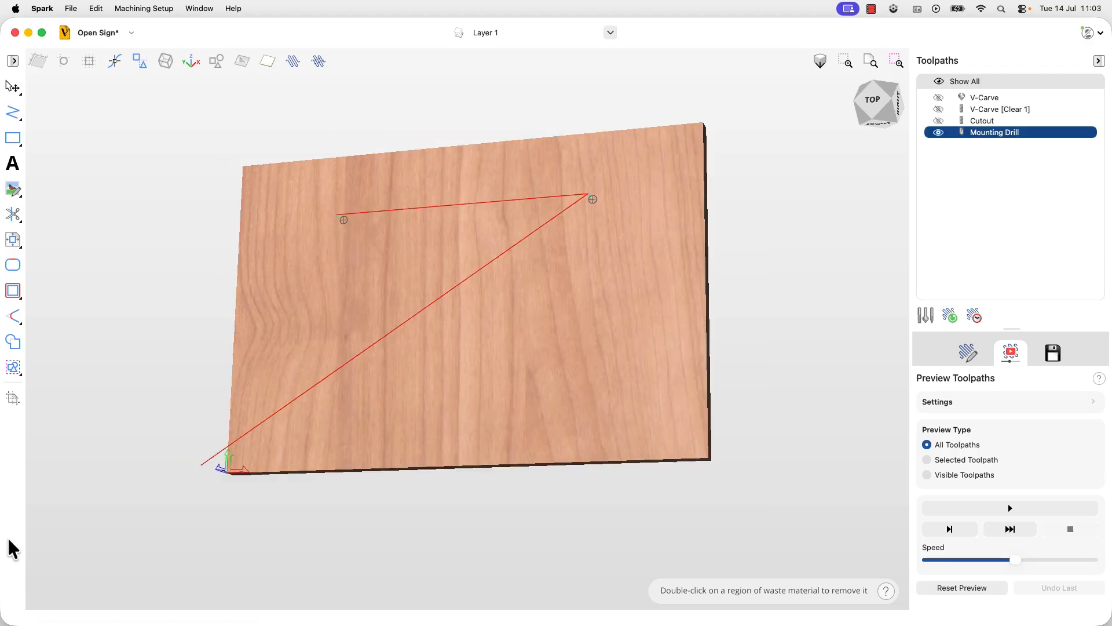
pyautogui.click(954, 460)
pyautogui.click(994, 506)
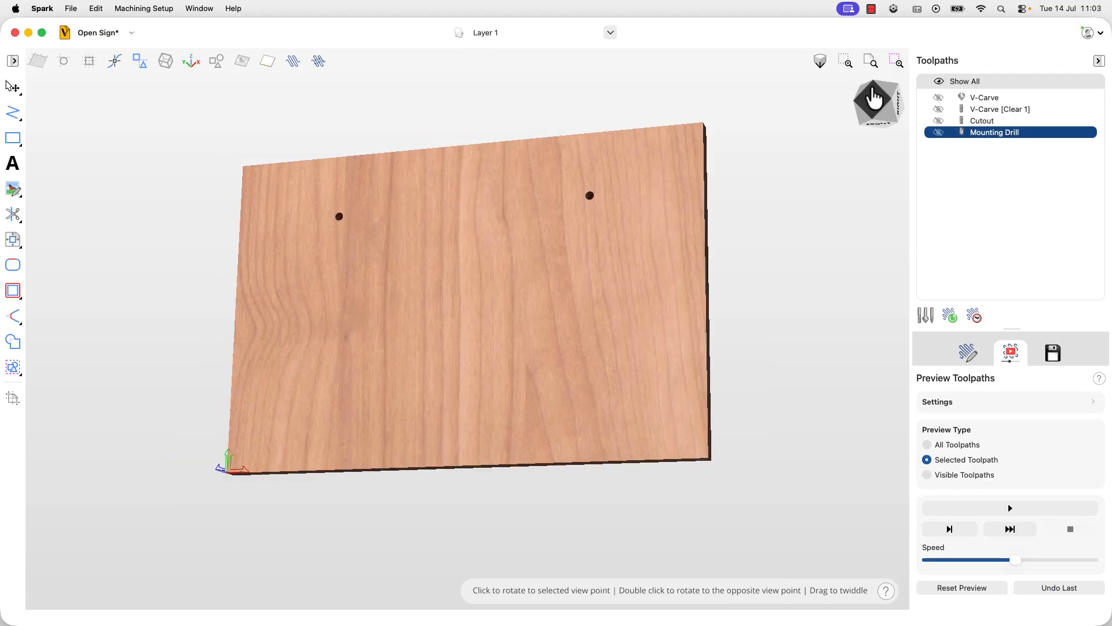
# Step: Run the preview of all toolpaths from the top view and inspect the finished Open sign with its mounting holes
pyautogui.click(873, 101)
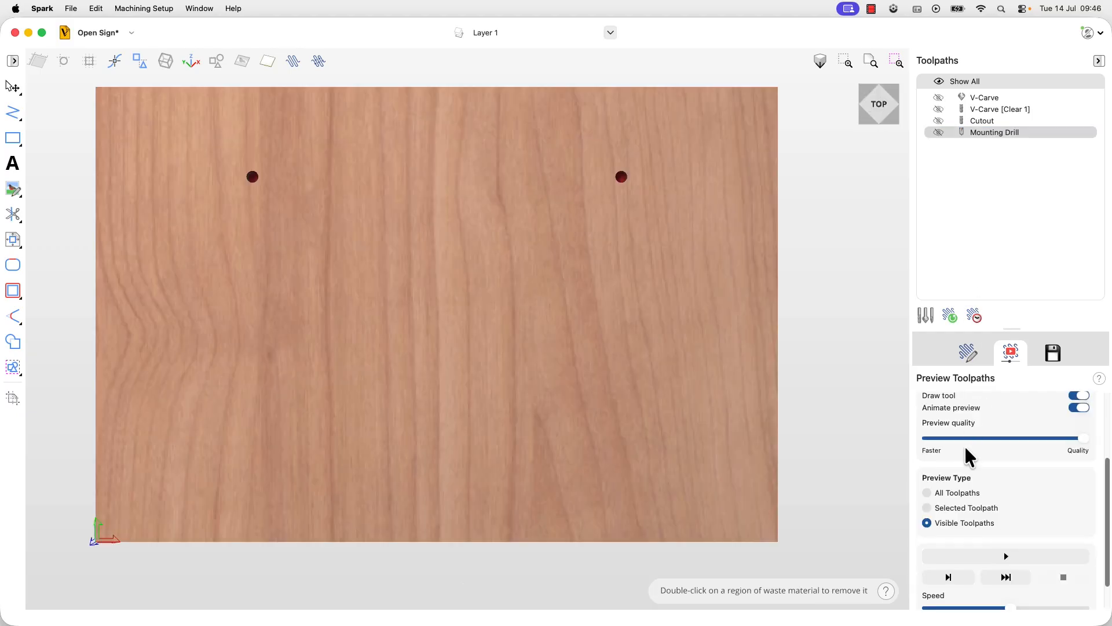
pyautogui.click(955, 493)
pyautogui.click(1006, 558)
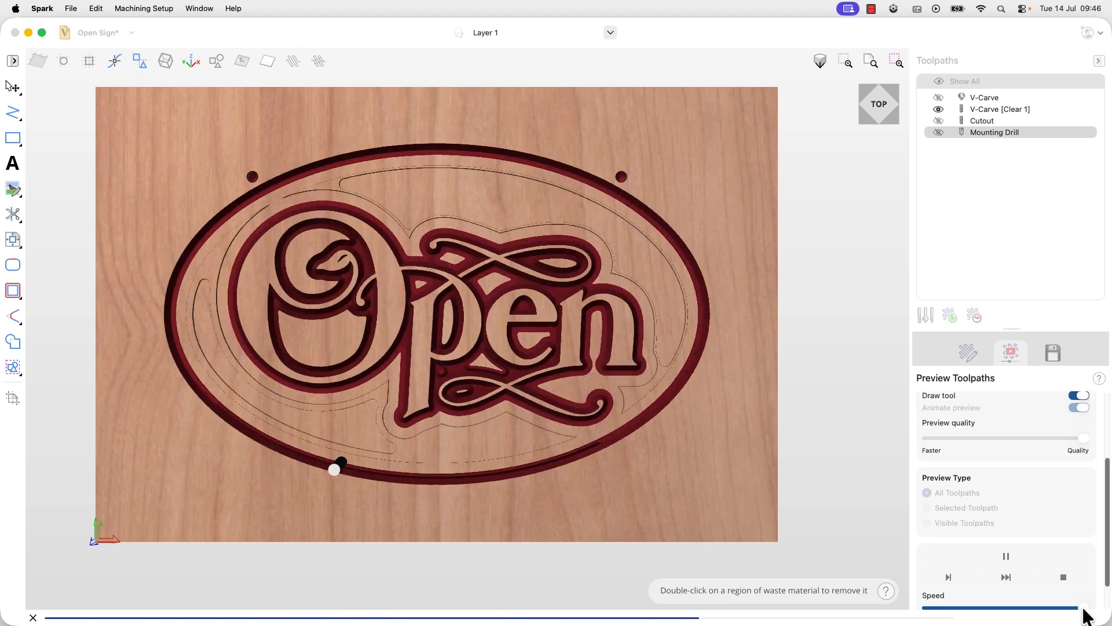
pyautogui.moveTo(354, 336)
pyautogui.mouseDown()
pyautogui.moveTo(248, 380)
pyautogui.moveTo(168, 322)
pyautogui.moveTo(346, 335)
pyautogui.mouseUp()
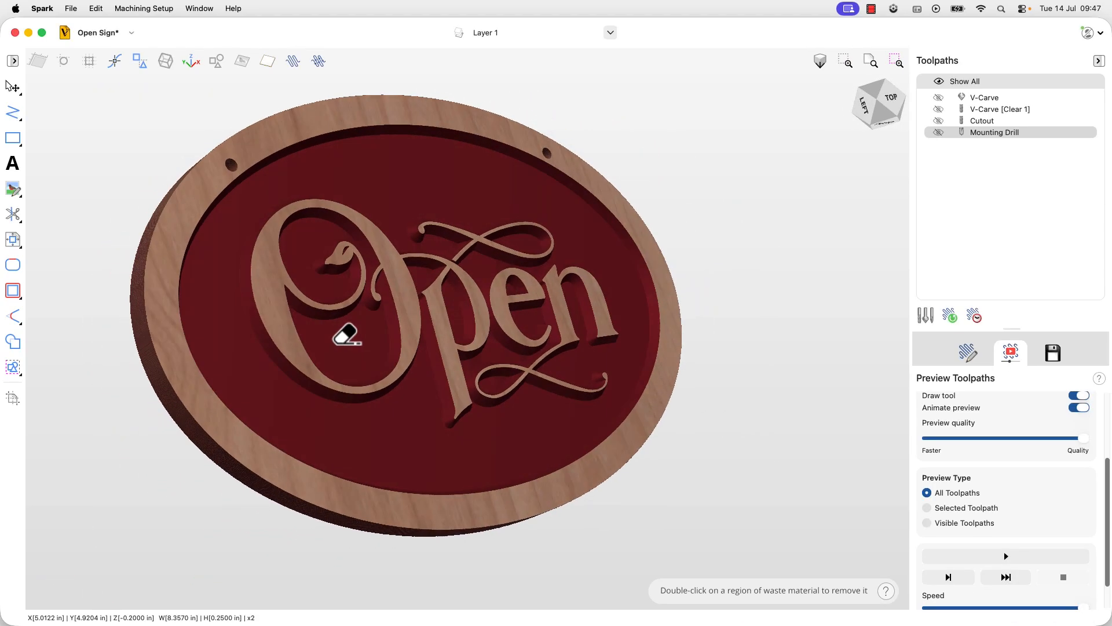